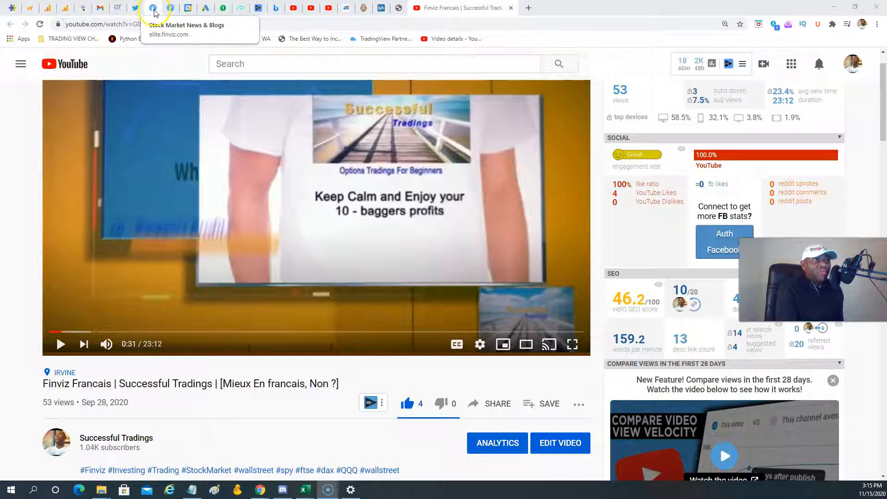
# Switch to the Finviz site and open its stock screener
pyautogui.click(154, 9)
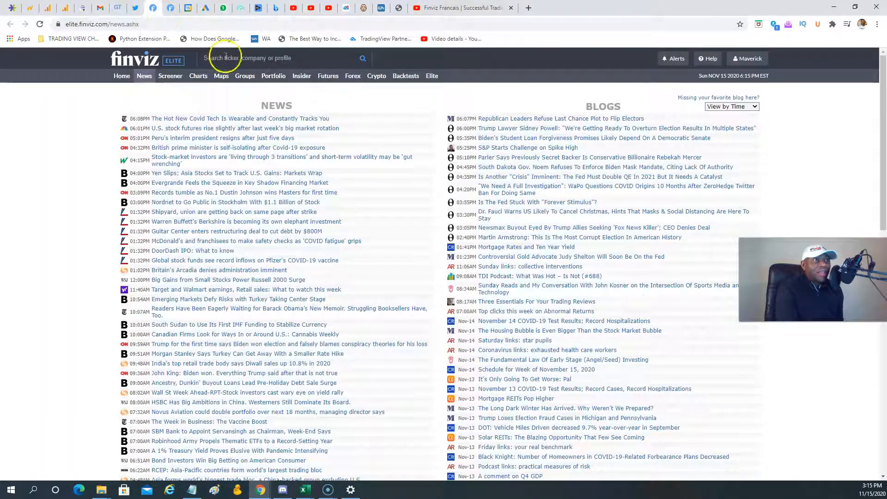
pyautogui.click(176, 79)
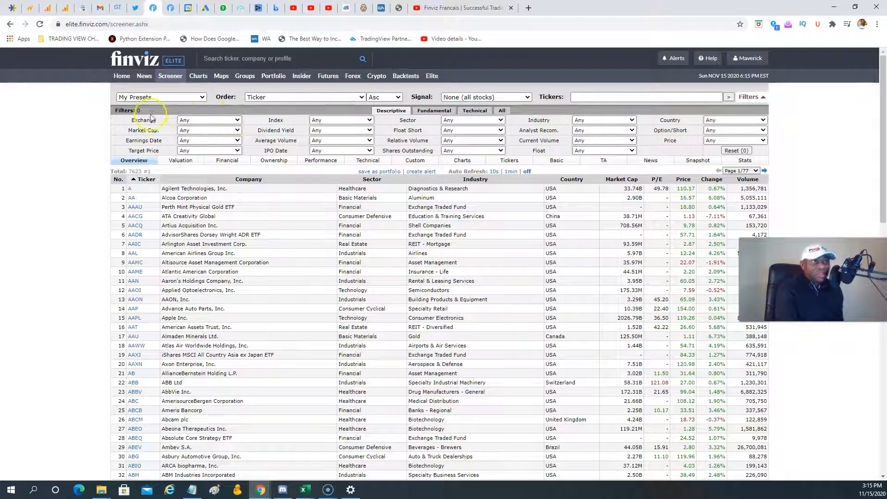
# Filter the screener's stocks by exchange, trying AMEX and then NASDAQ
pyautogui.click(237, 120)
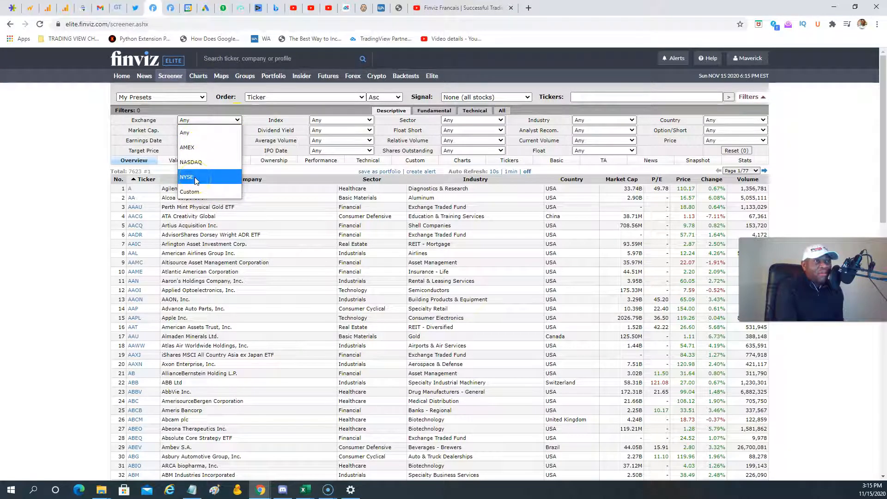
pyautogui.click(188, 137)
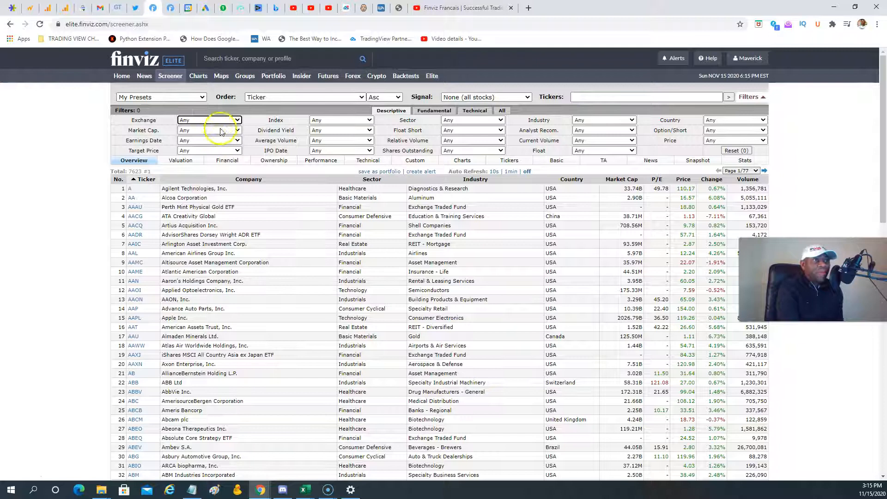
pyautogui.click(203, 121)
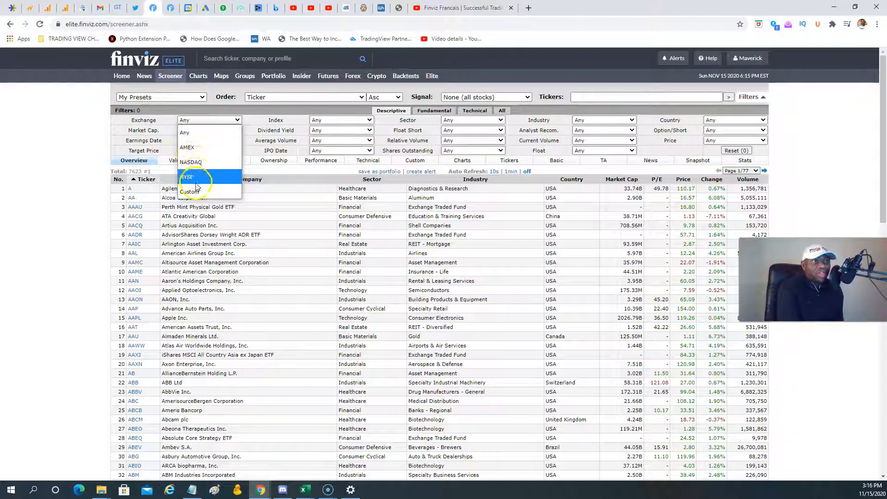
pyautogui.click(192, 148)
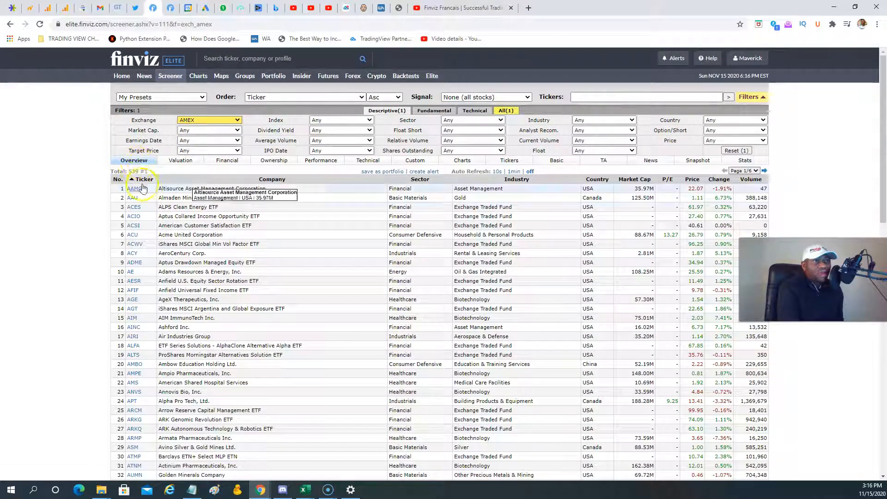
pyautogui.click(220, 120)
pyautogui.click(201, 162)
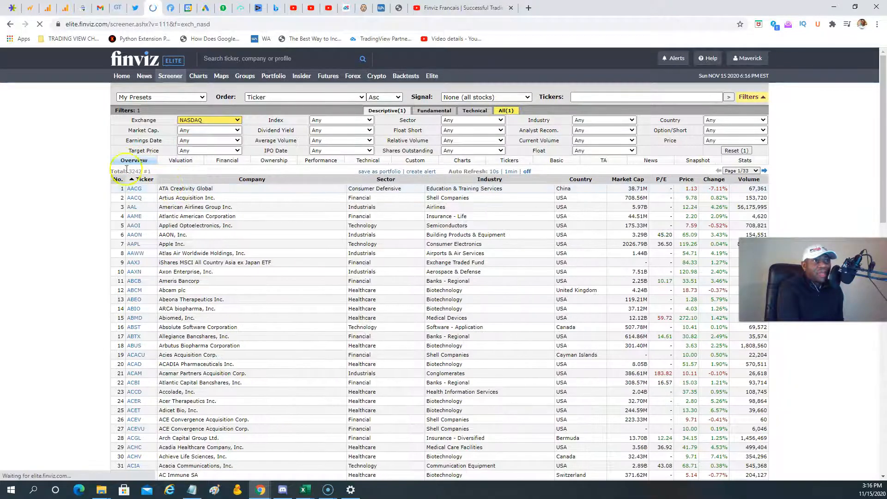
# Filter the stocks by the NYSE exchange, then reset the exchange filter to Any
pyautogui.click(208, 121)
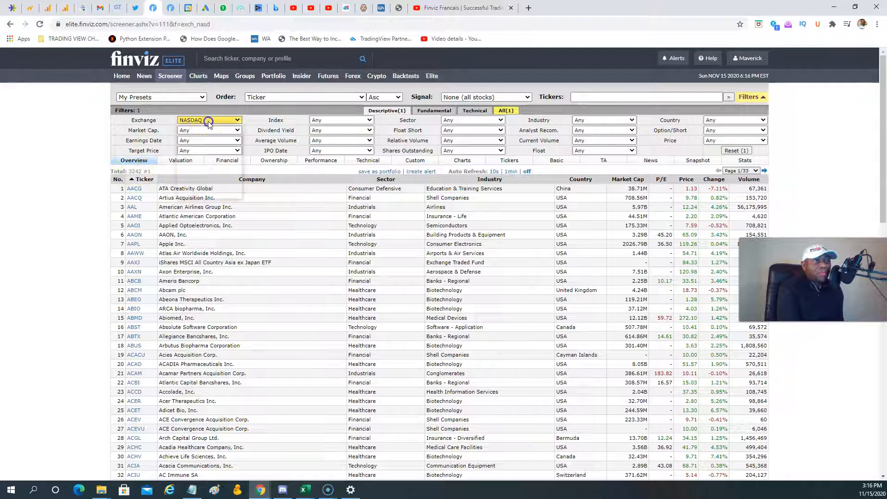
pyautogui.click(199, 178)
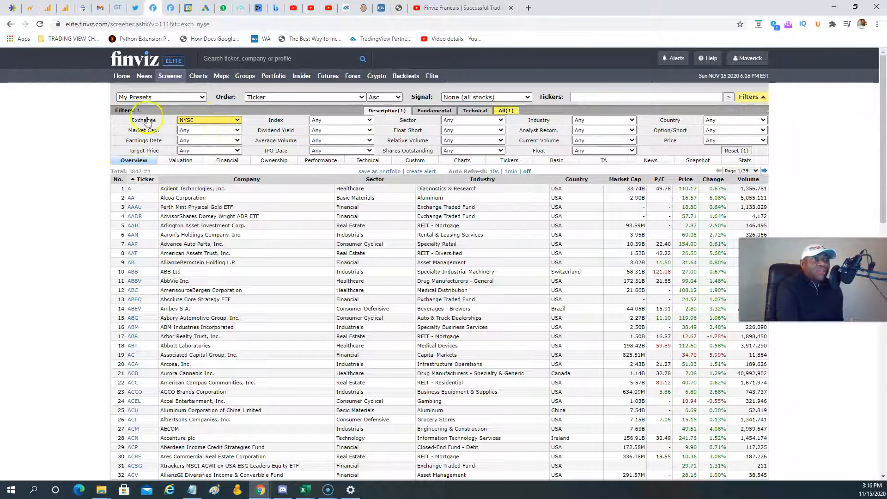
pyautogui.click(209, 121)
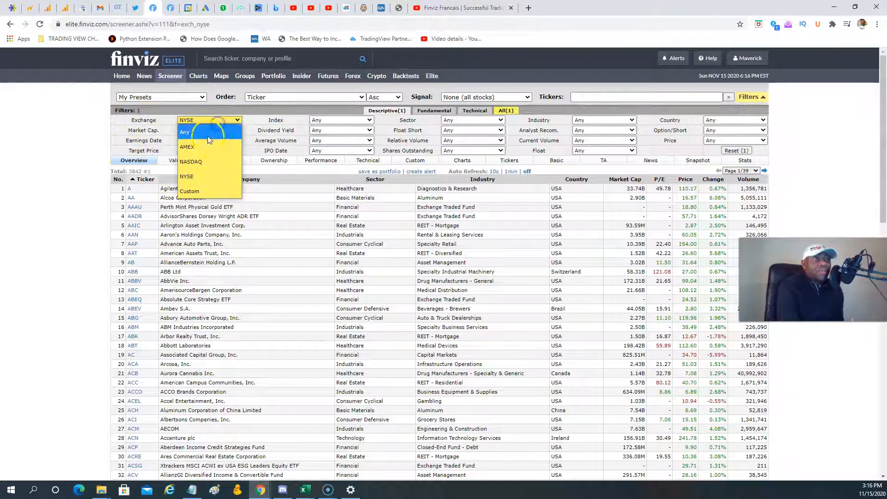
pyautogui.click(213, 137)
# Filter by market cap, first with -Large (under $200bln) and then with Mega ($200bln and more)
pyautogui.click(211, 131)
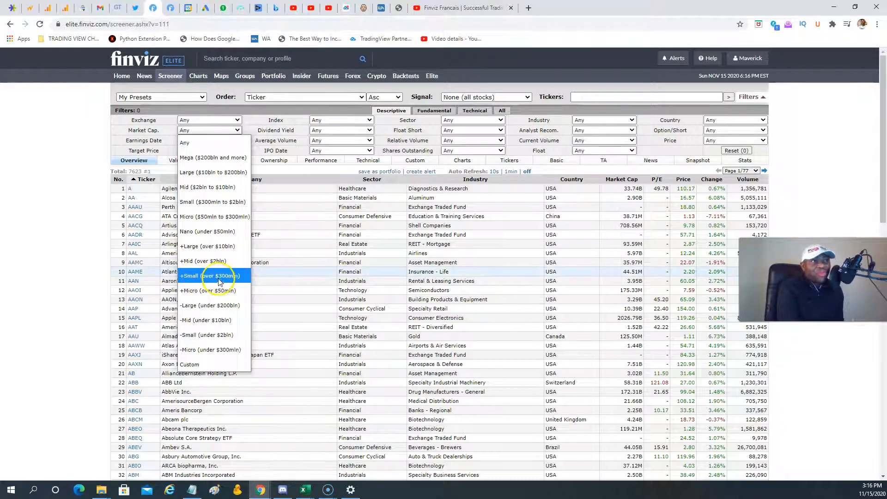
pyautogui.click(234, 311)
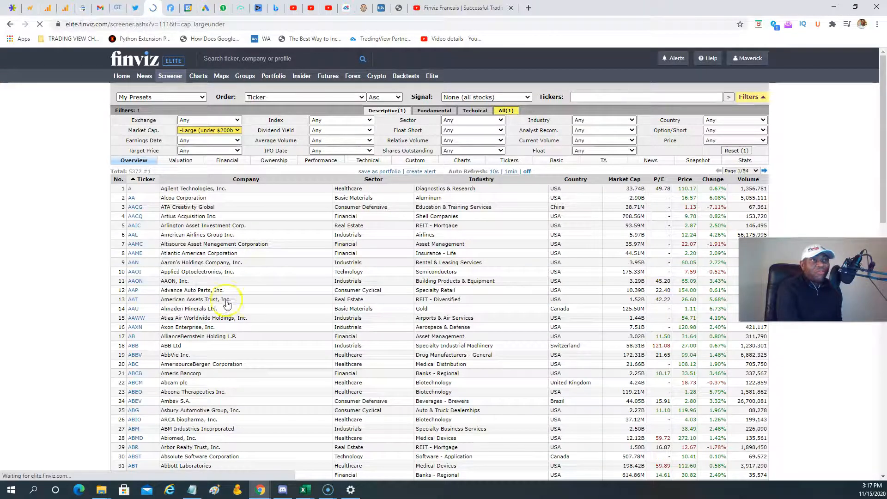
pyautogui.click(237, 131)
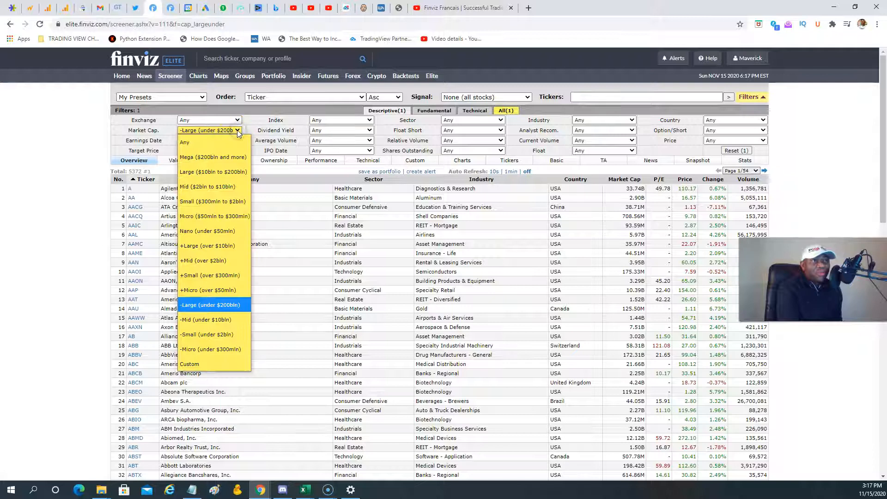
pyautogui.click(229, 157)
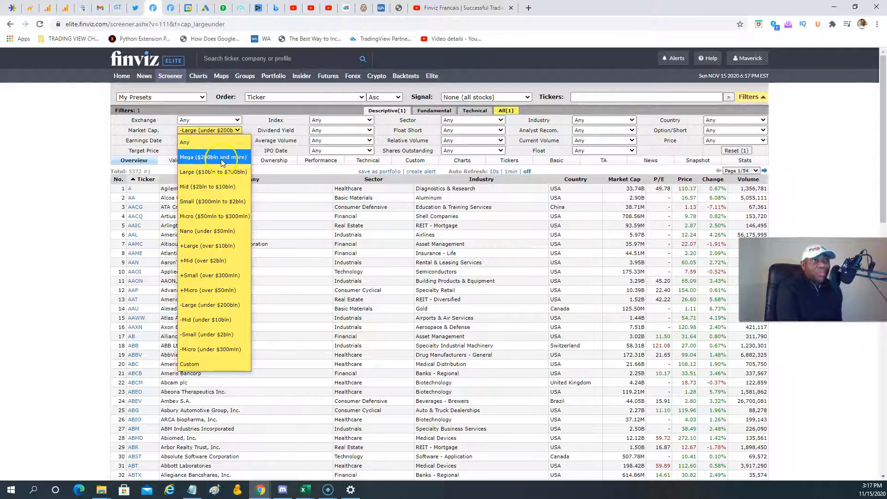
pyautogui.click(222, 157)
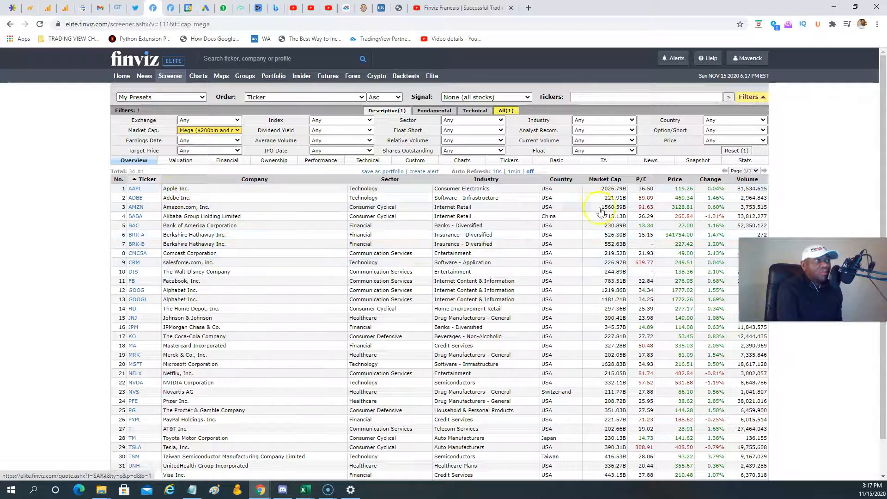
# Sort the stocks by market cap in descending order and reset the market cap filter to Any
pyautogui.click(609, 180)
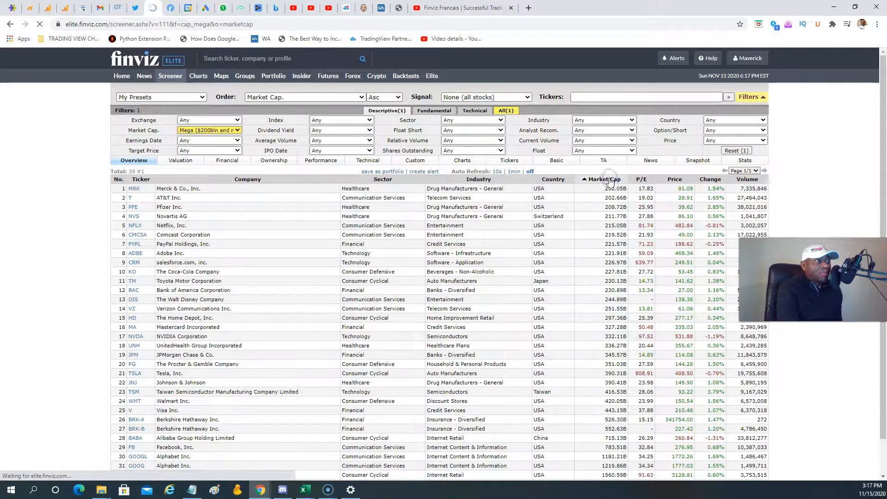
pyautogui.click(612, 181)
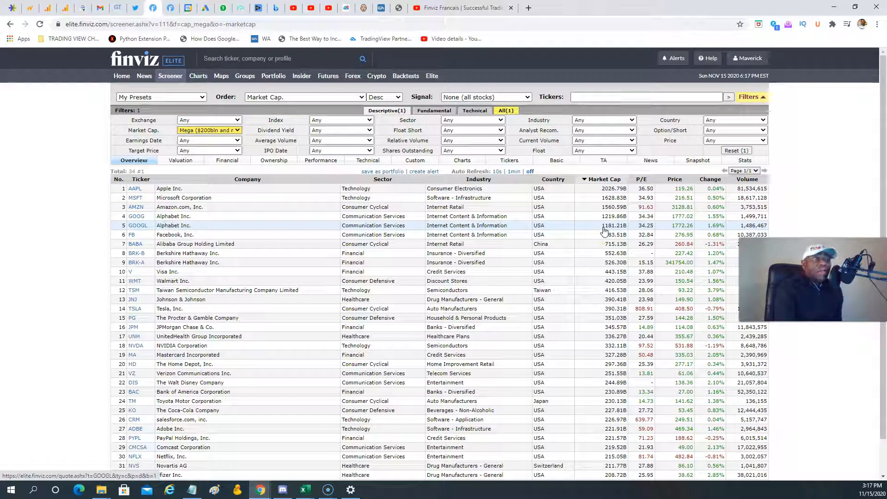
pyautogui.click(237, 131)
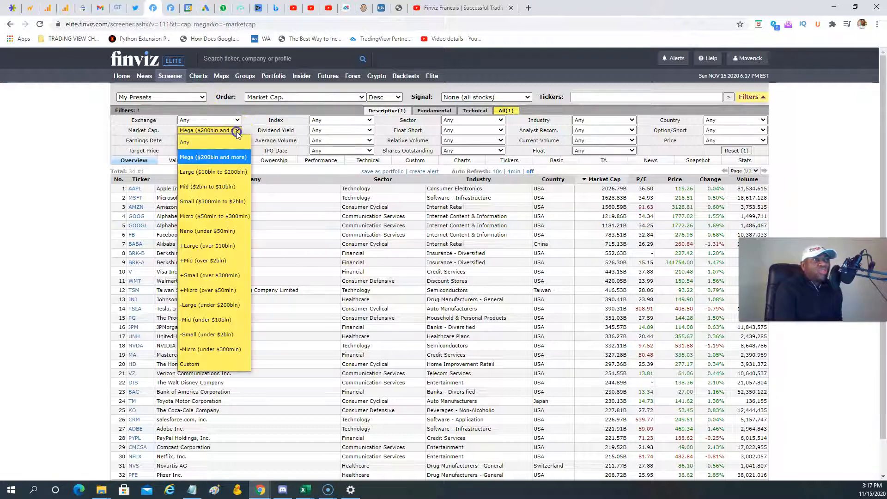
pyautogui.click(195, 142)
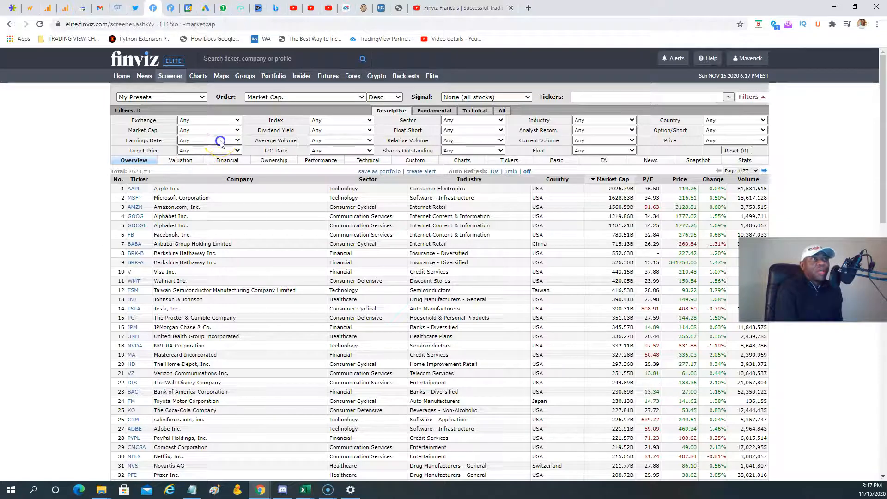
# Filter the stocks to those with an earnings date of Tomorrow and look through the list
pyautogui.click(210, 141)
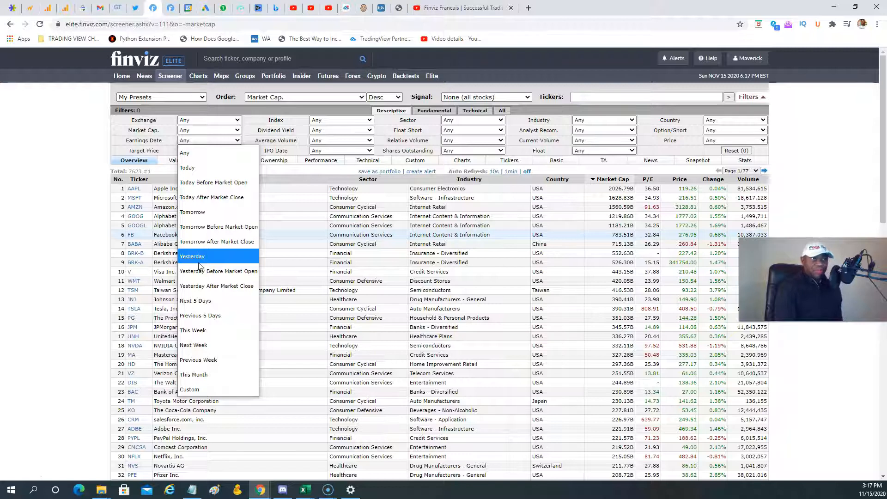
pyautogui.click(203, 213)
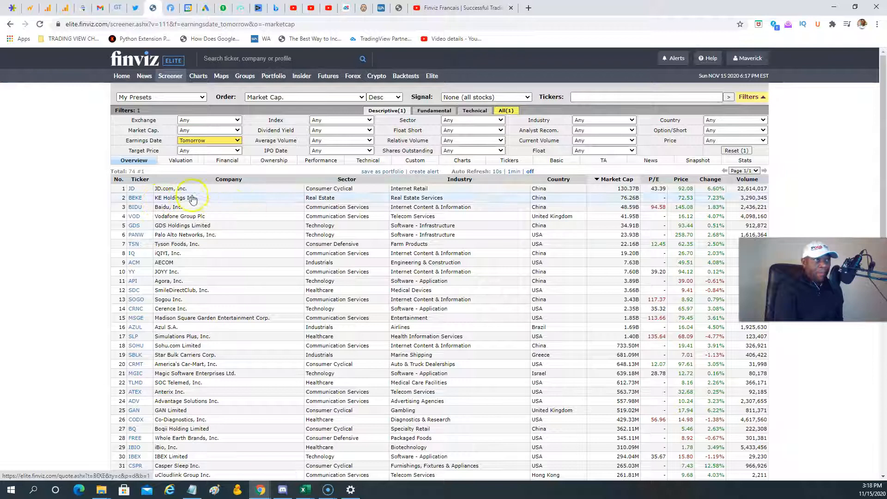
pyautogui.moveTo(136, 192)
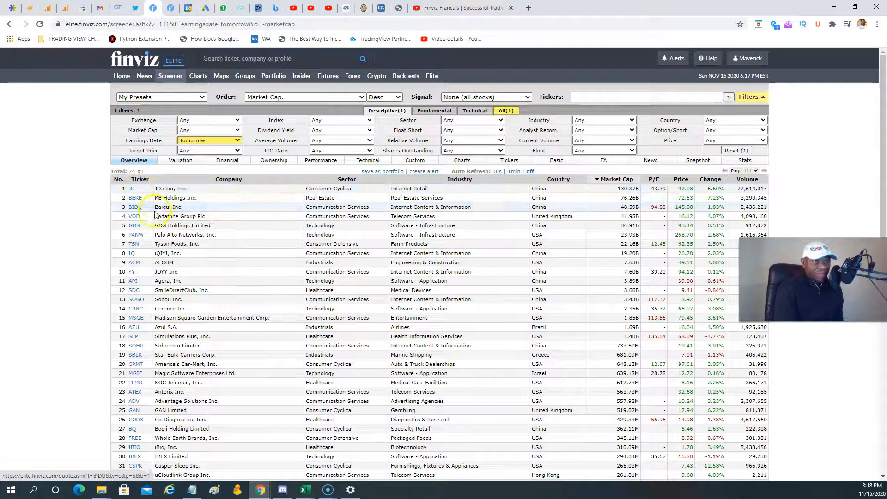
pyautogui.moveTo(142, 217)
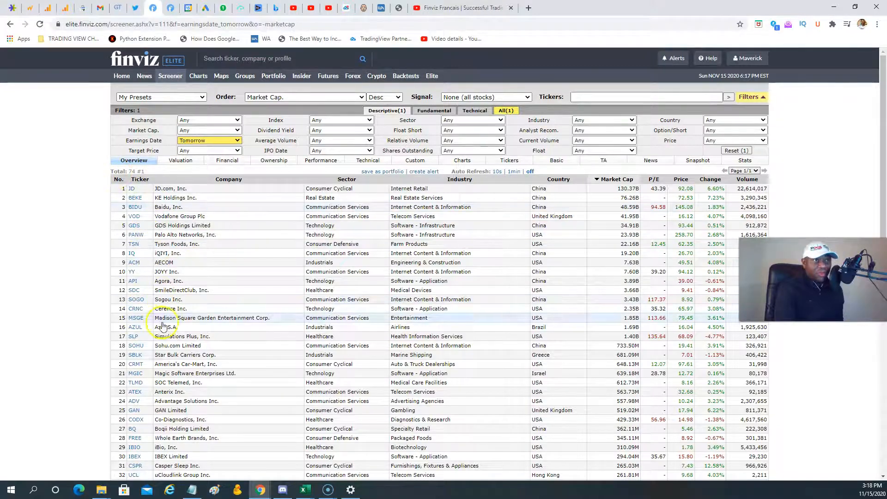
pyautogui.scroll(-9, 159, 359)
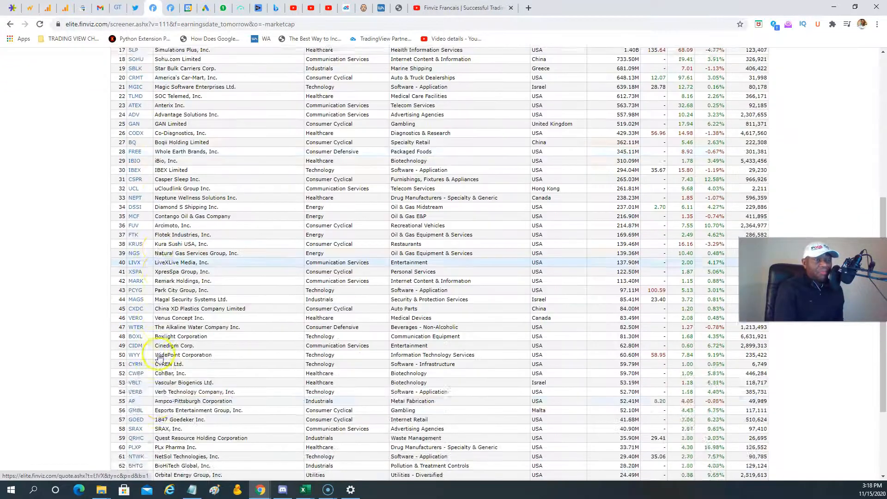
pyautogui.scroll(10, 159, 318)
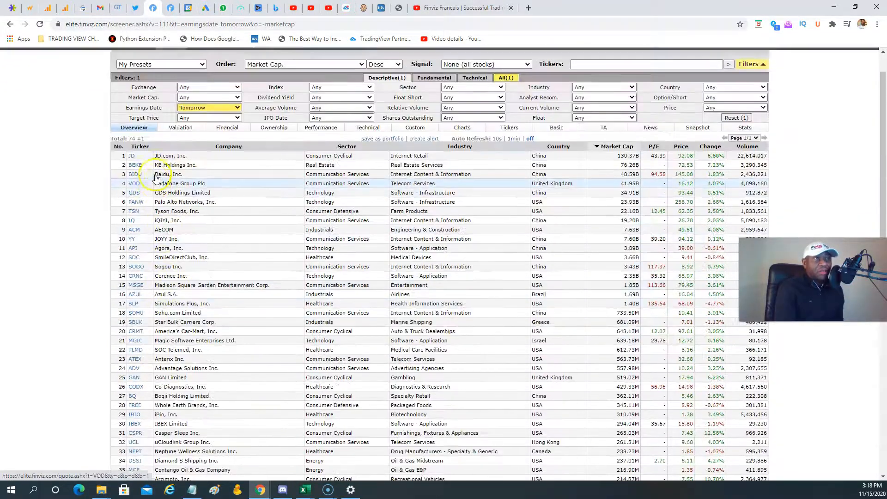
# Change the earnings date filter to Yesterday and then to This Month
pyautogui.click(231, 140)
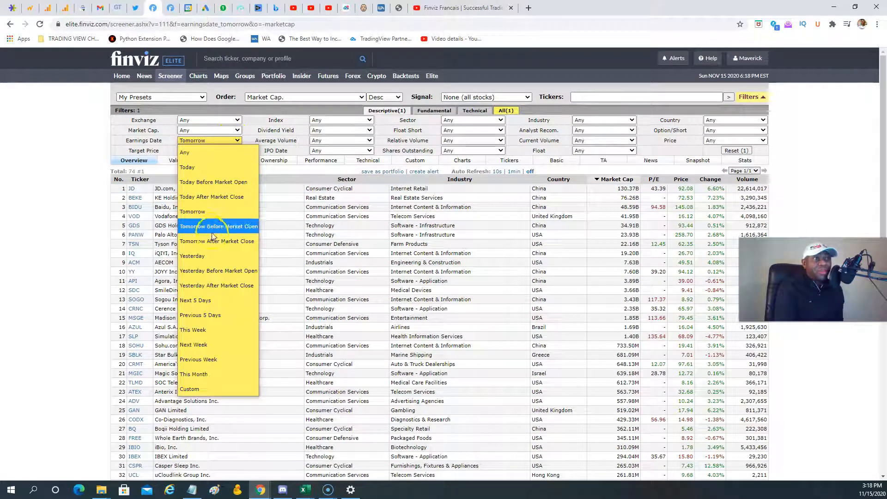
pyautogui.click(217, 256)
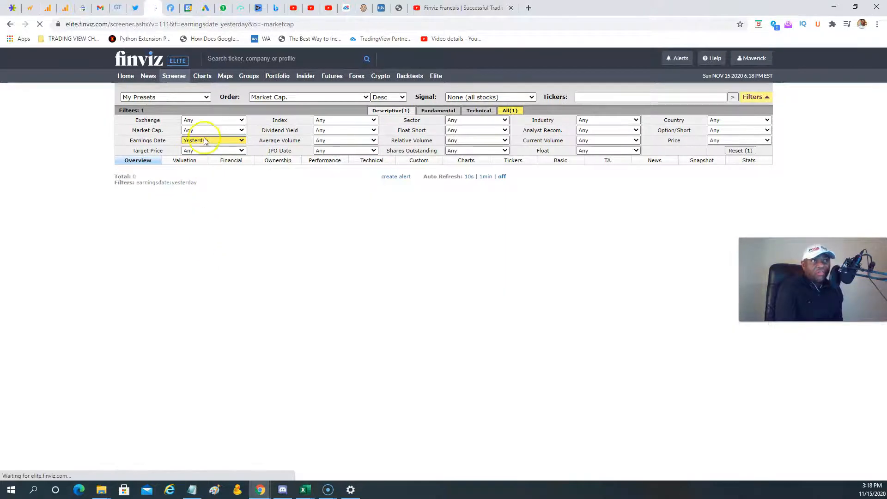
pyautogui.click(232, 144)
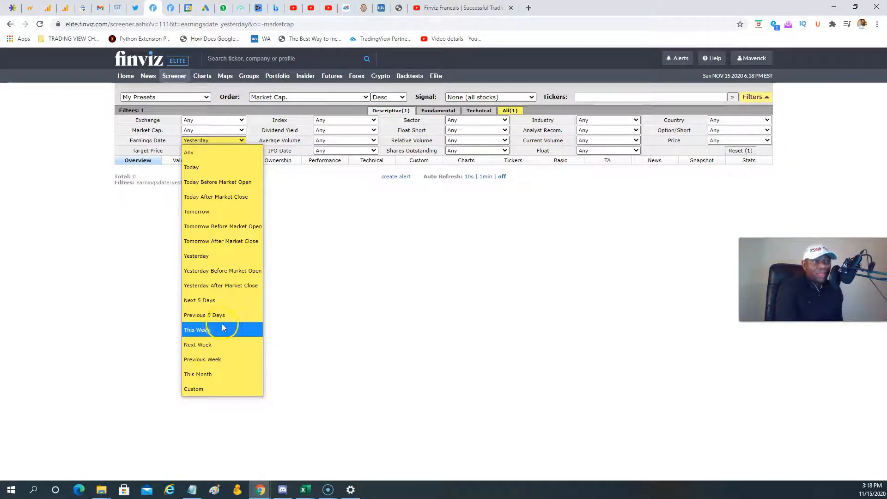
pyautogui.click(214, 374)
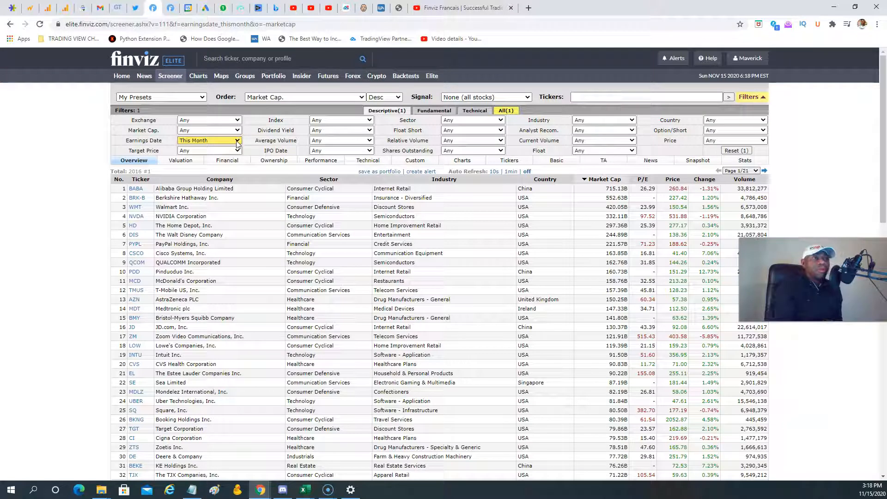
# Review the other earnings date options and reset the earnings date filter to Any
pyautogui.click(237, 144)
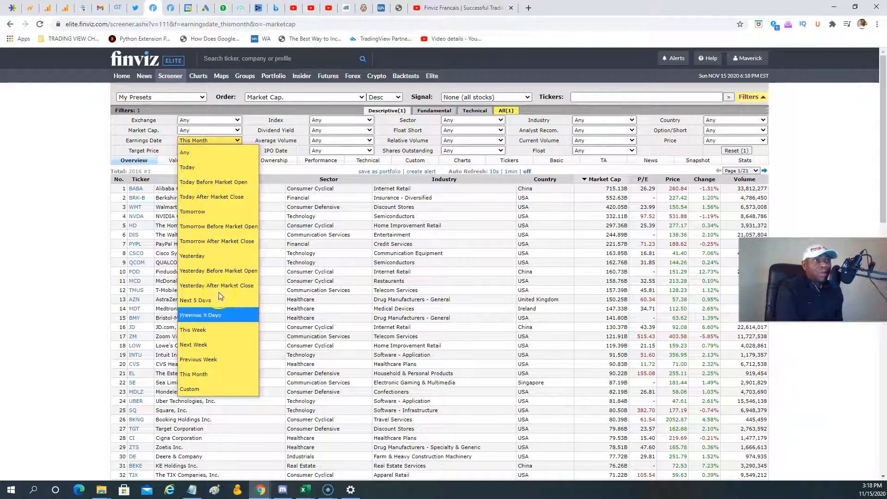
pyautogui.click(89, 140)
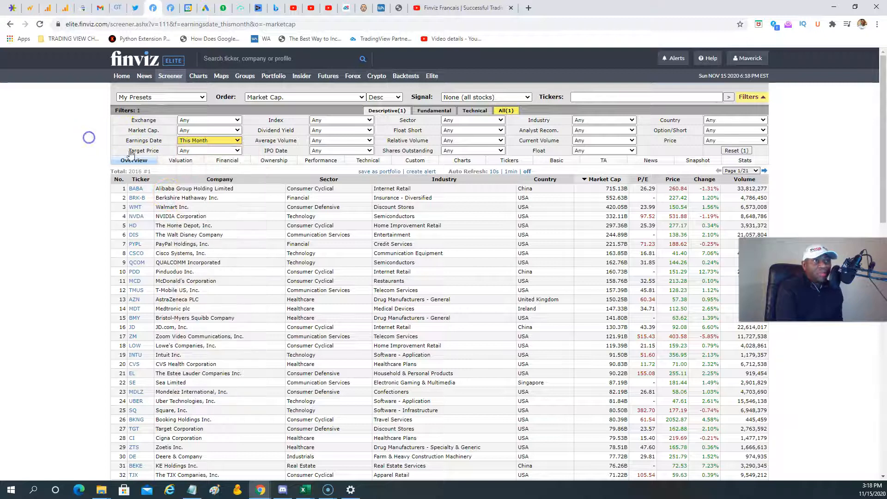
pyautogui.click(199, 141)
pyautogui.click(199, 148)
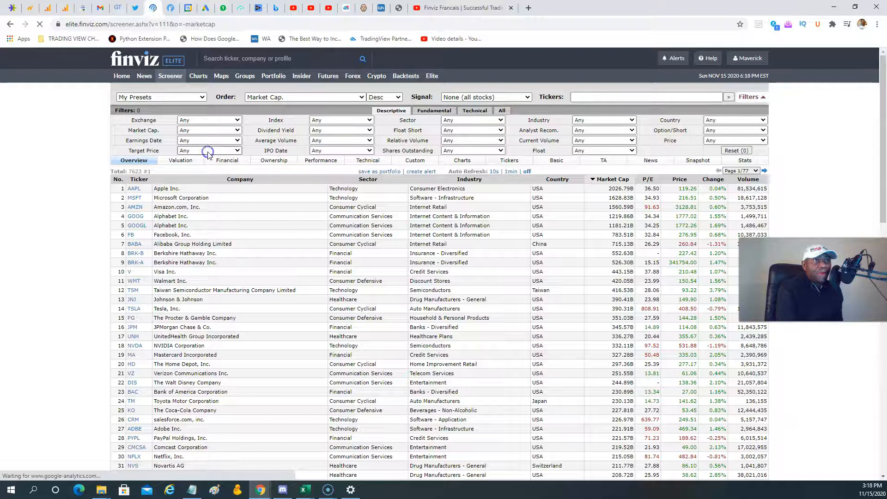
# Filter the stocks by target price 50% Above Price, switch to 50% Below Price, and reset the target price filter to Any
pyautogui.click(225, 151)
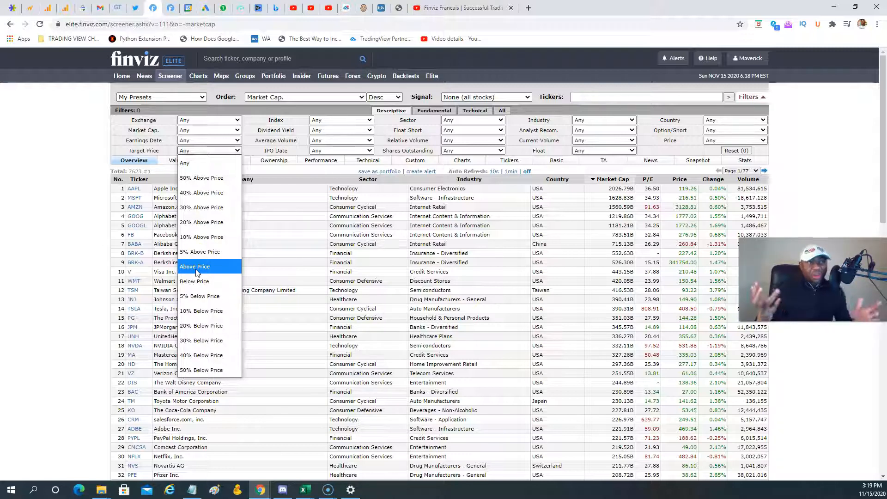
pyautogui.click(203, 180)
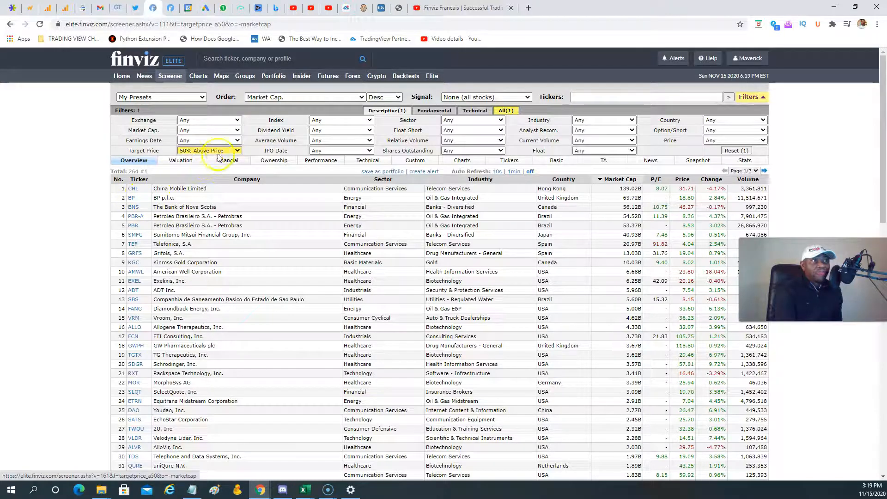
pyautogui.click(233, 151)
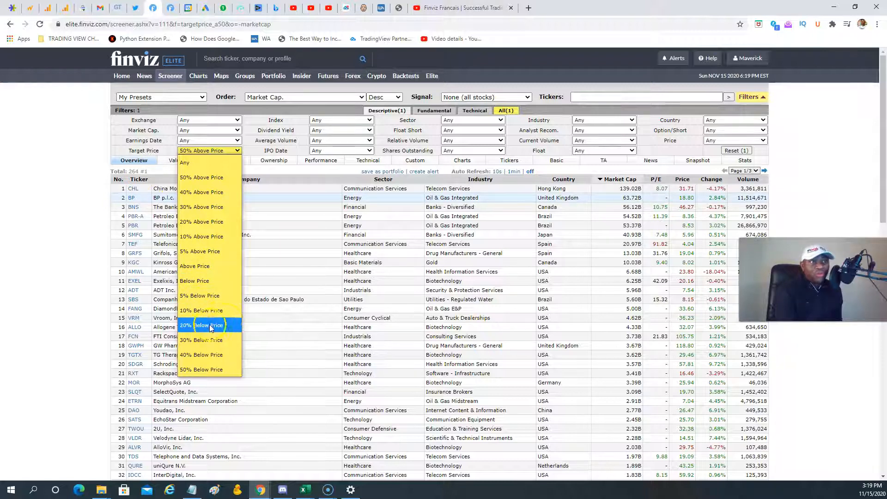
pyautogui.click(202, 370)
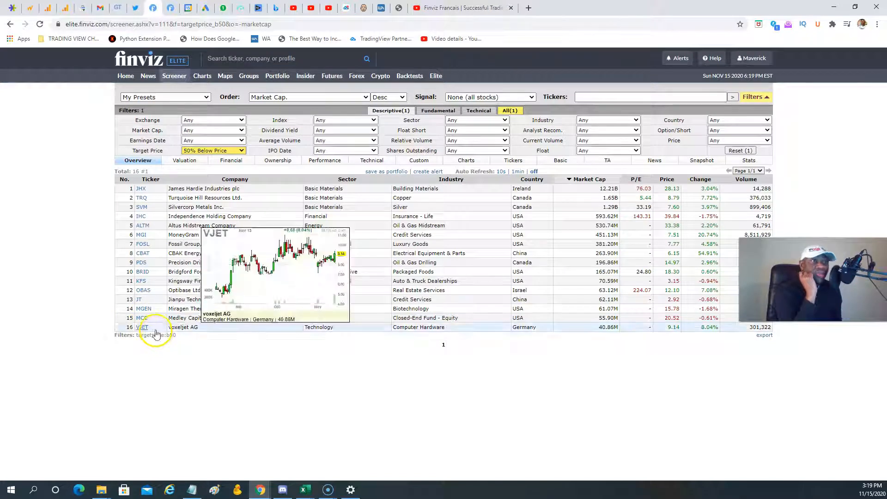
pyautogui.click(210, 151)
pyautogui.click(213, 159)
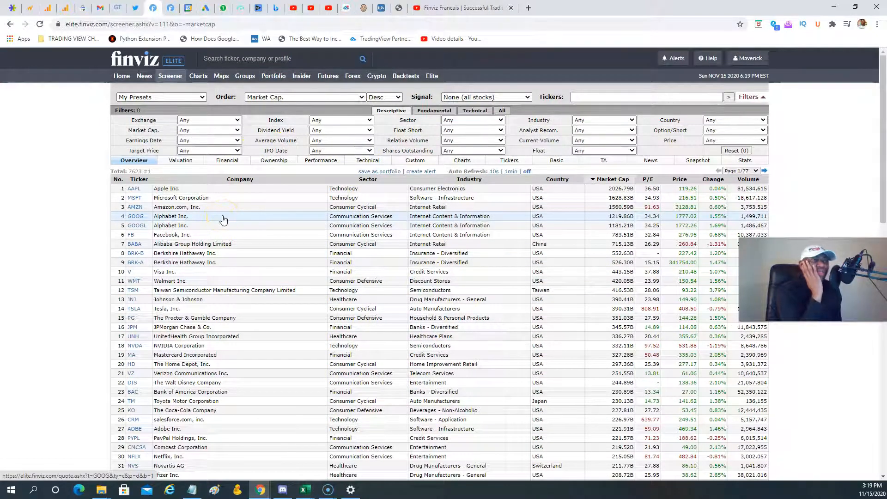
# Filter the stocks to the S&P 500 index, switch to DJIA, and reset the index filter to Any
pyautogui.click(350, 120)
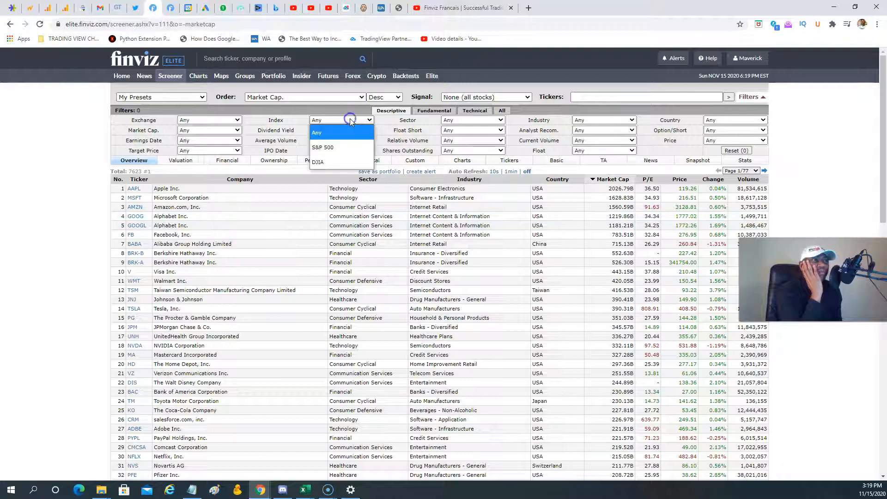
pyautogui.click(335, 149)
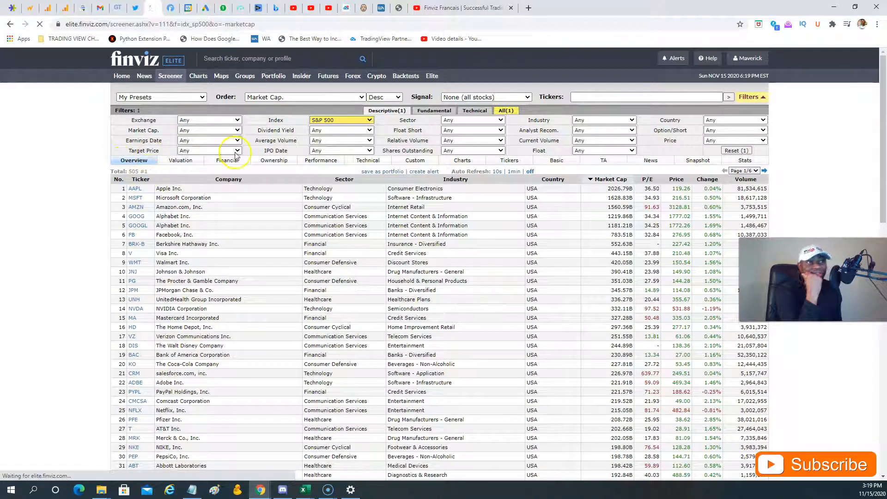
pyautogui.click(336, 121)
pyautogui.click(342, 162)
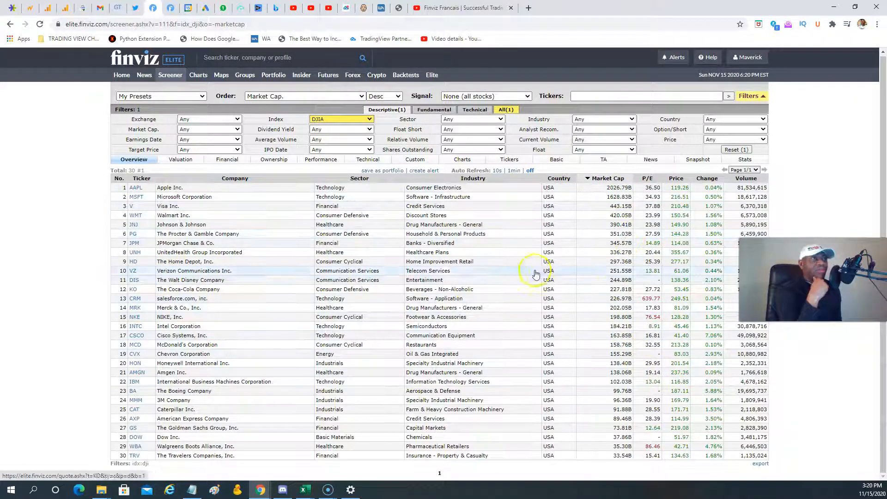
pyautogui.click(339, 119)
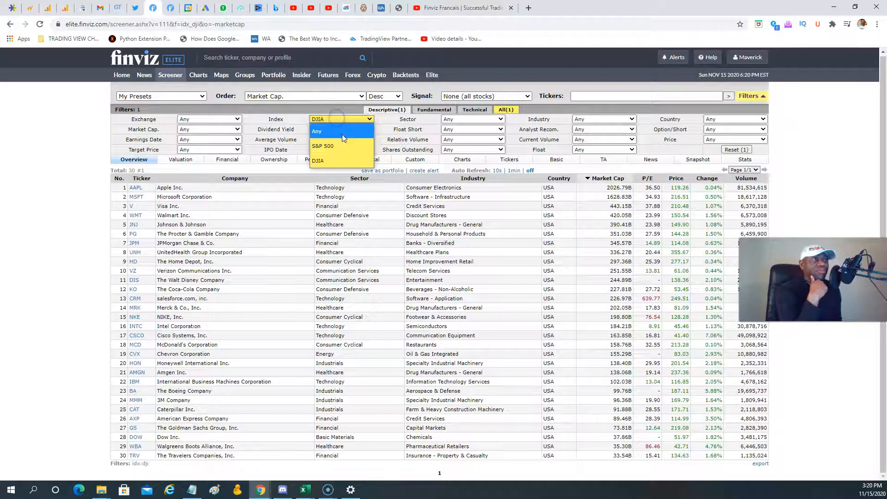
pyautogui.click(342, 133)
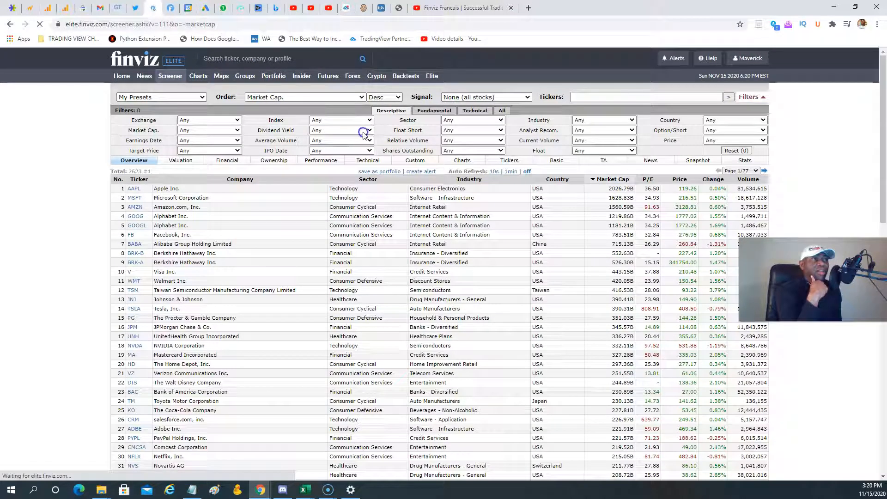
# Filter the stocks to a dividend yield of Over 10%, and reset the dividend yield filter to Any
pyautogui.click(369, 131)
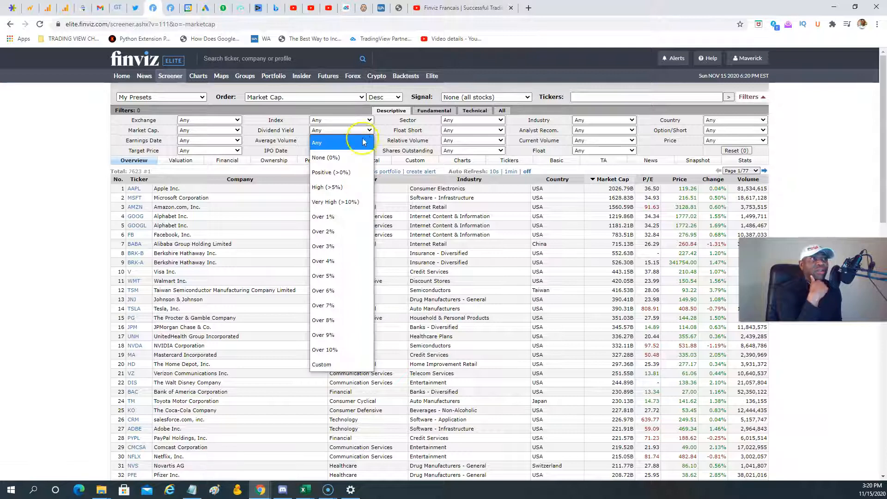
pyautogui.click(333, 349)
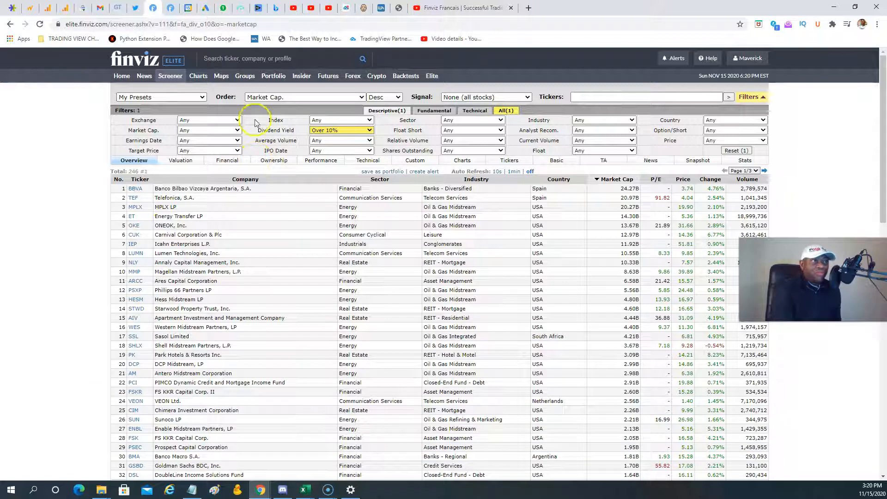
pyautogui.click(365, 134)
pyautogui.click(338, 139)
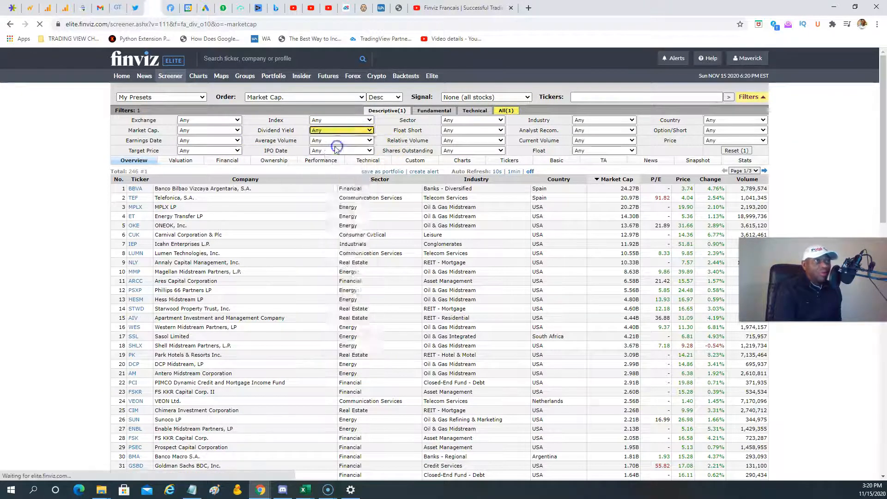
# Review the average volume options without choosing one, and filter the stocks to an IPO date of In the last week
pyautogui.click(366, 142)
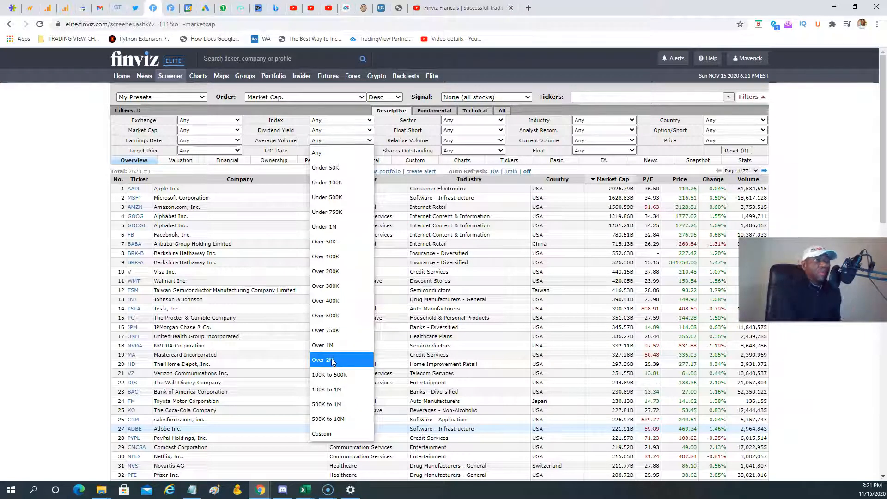
pyautogui.click(355, 182)
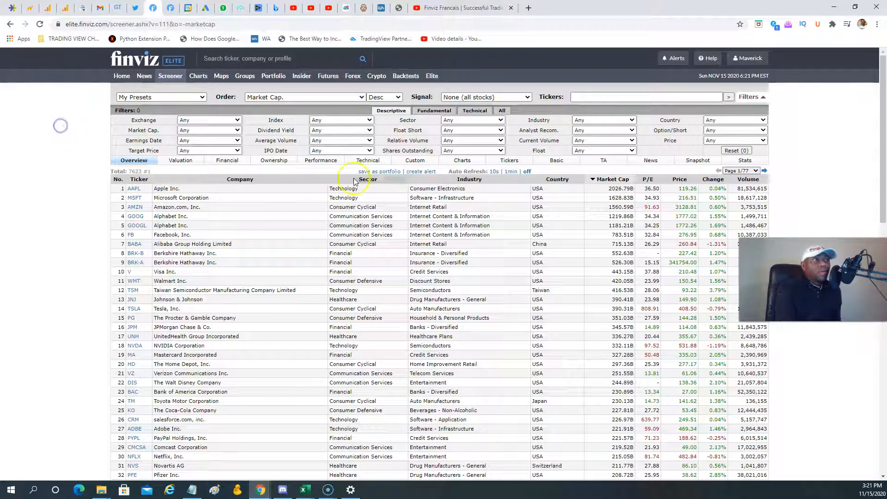
pyautogui.click(358, 151)
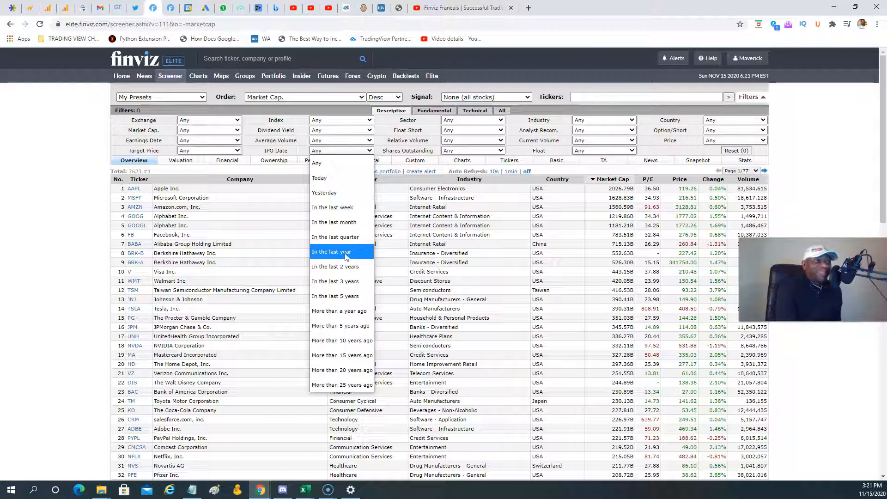
pyautogui.click(350, 271)
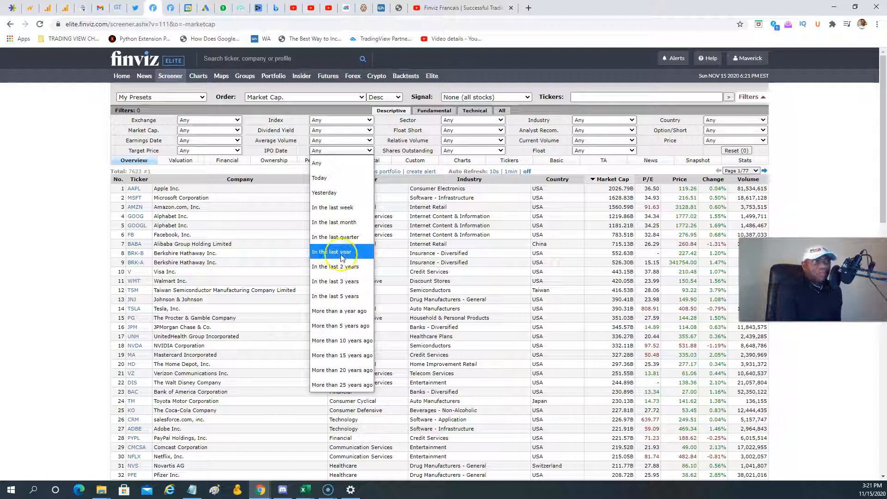
pyautogui.click(347, 212)
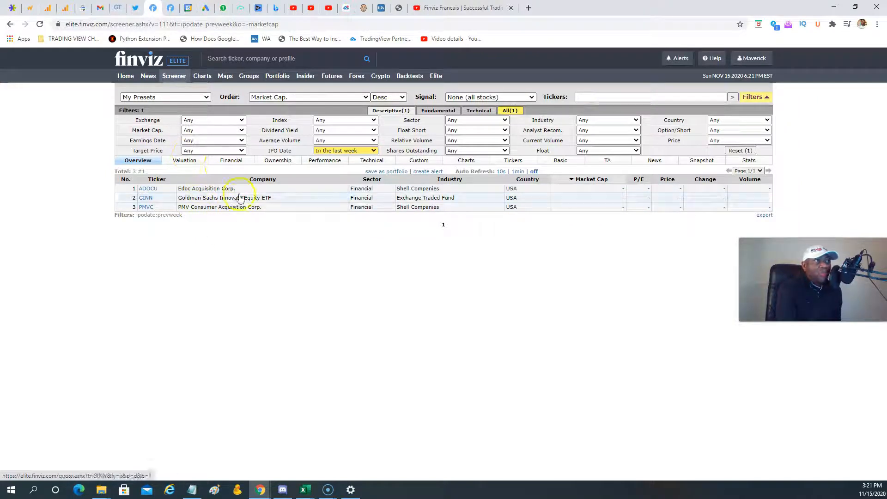
# Change the IPO date filter to In the last month and look through the listed stocks
pyautogui.click(342, 151)
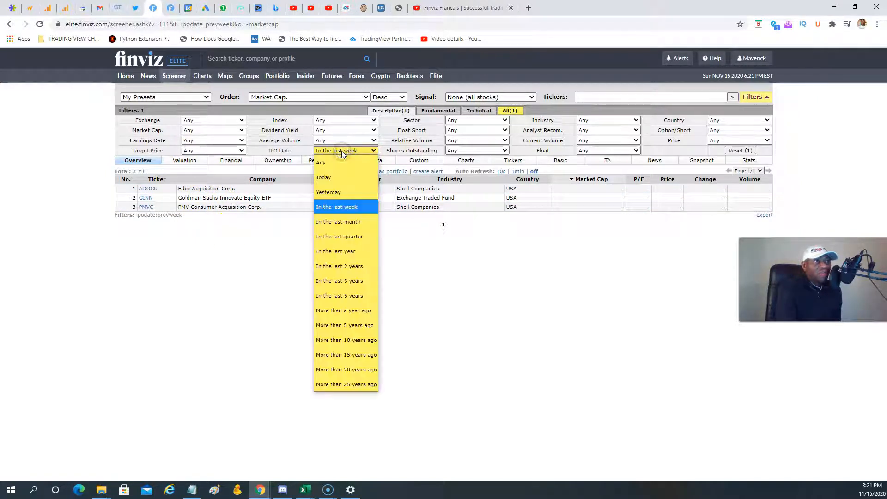
pyautogui.click(347, 222)
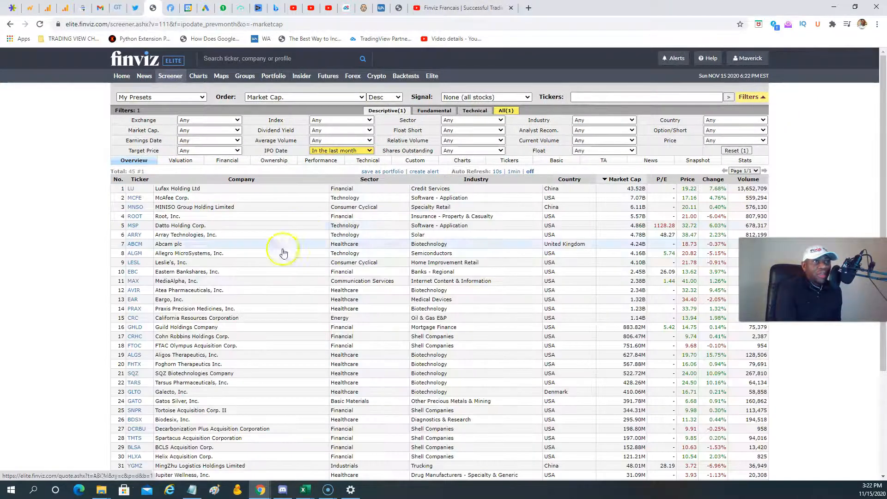
pyautogui.moveTo(145, 370)
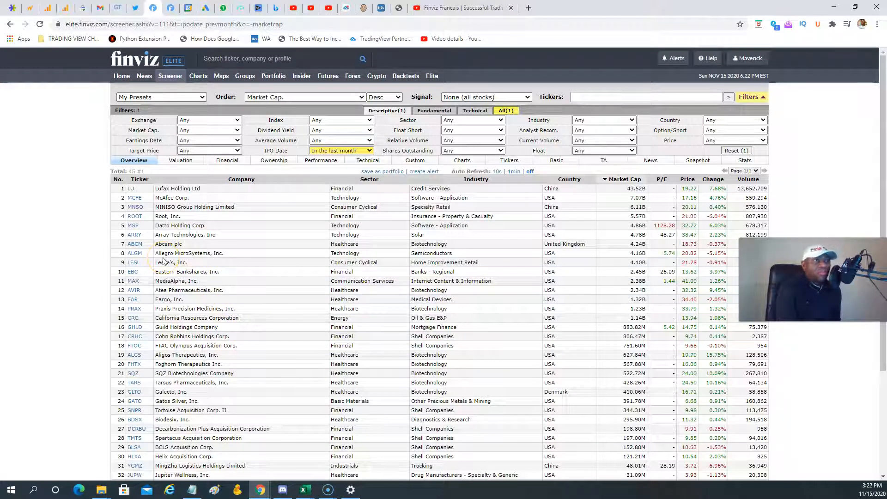
pyautogui.scroll(-3, 185, 260)
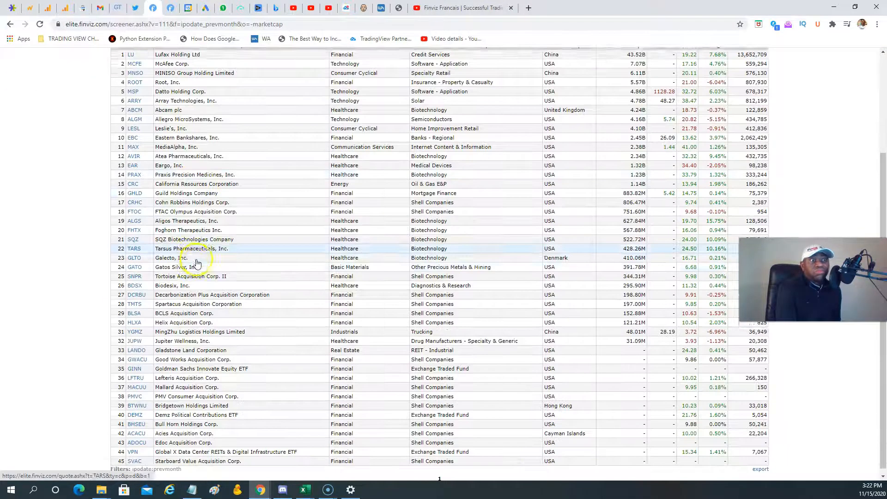
pyautogui.click(195, 276)
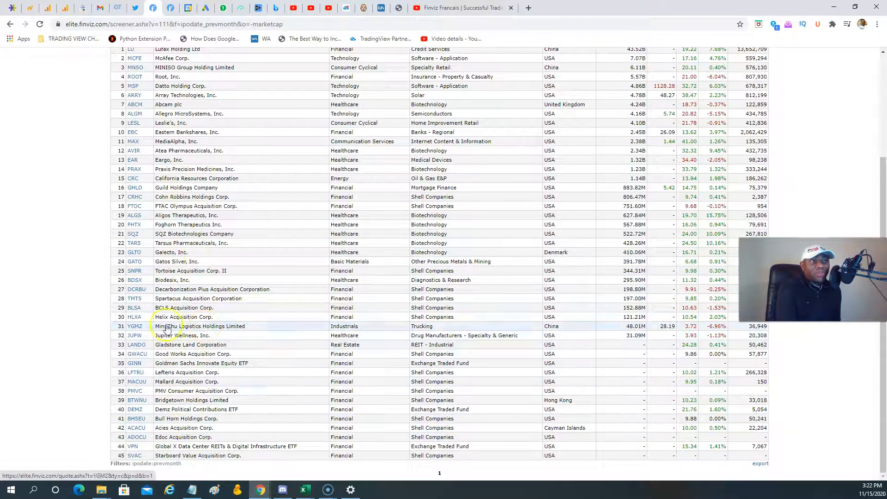
pyautogui.scroll(3, 196, 280)
# Change the IPO date filter to In the last quarter and look through the listed stocks
pyautogui.click(349, 152)
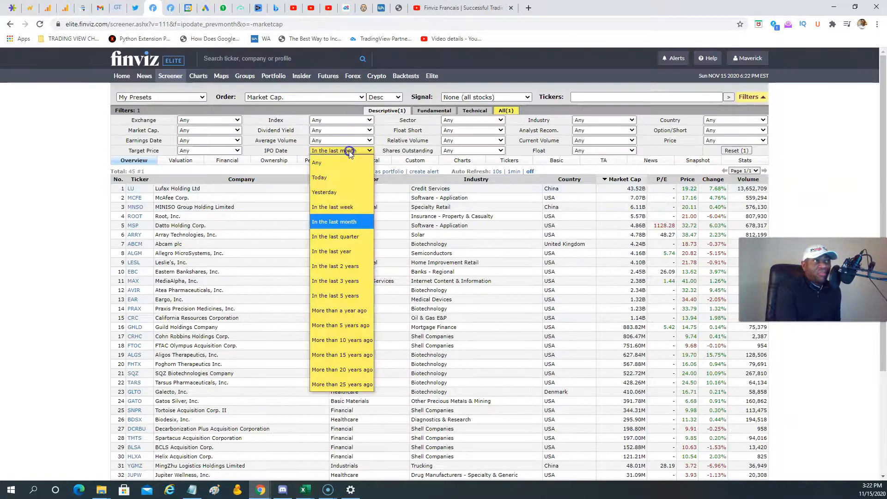
pyautogui.click(348, 240)
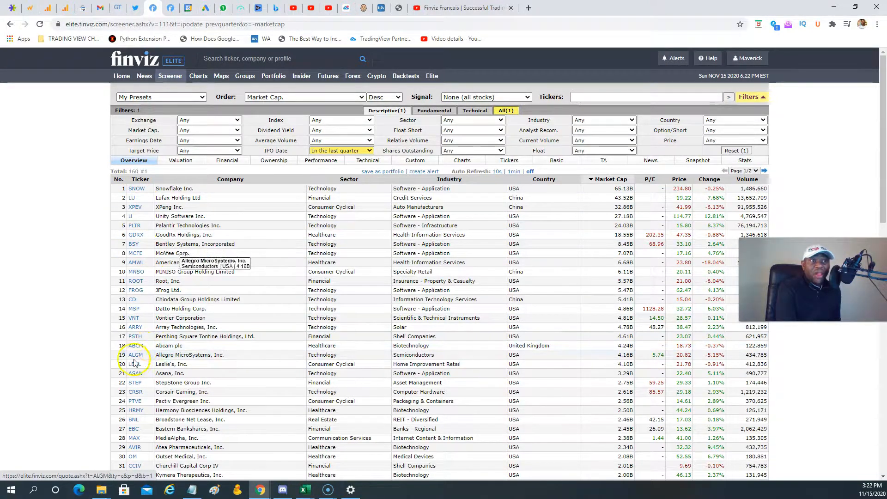
pyautogui.scroll(-5, 140, 371)
pyautogui.scroll(-5, 140, 371)
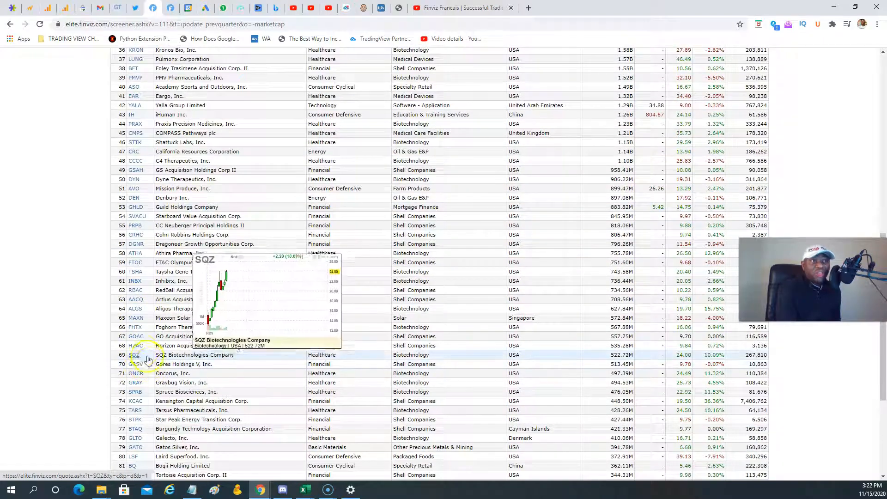
pyautogui.scroll(-1, 152, 341)
pyautogui.scroll(5, 543, 385)
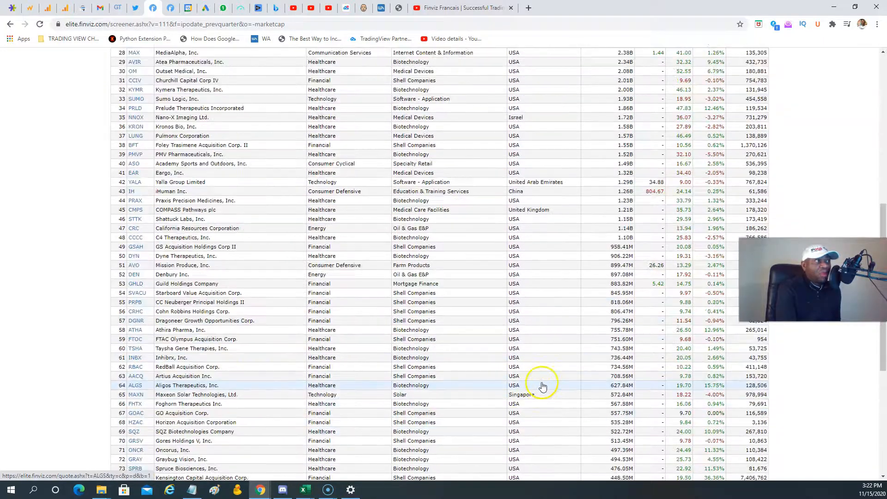
pyautogui.scroll(6, 572, 373)
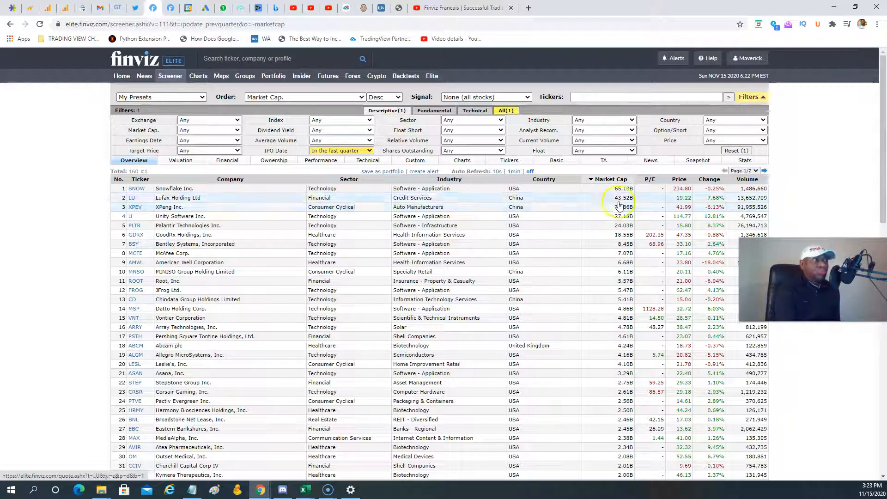
# Reset the IPO date filter to Any and filter the stocks to the Financial sector
pyautogui.click(331, 151)
pyautogui.click(333, 159)
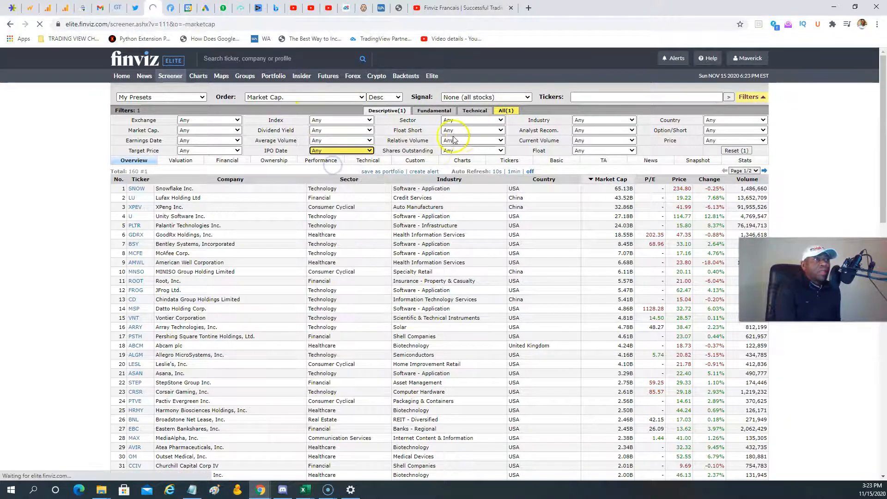
pyautogui.click(477, 121)
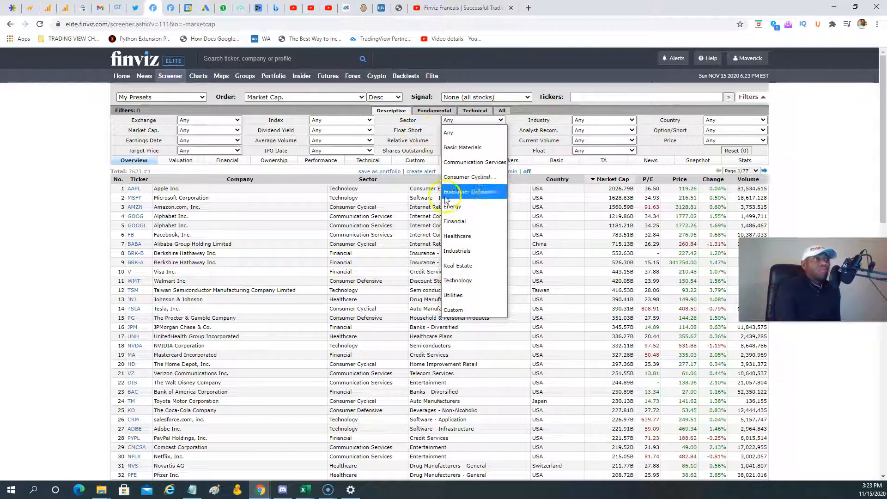
pyautogui.click(461, 227)
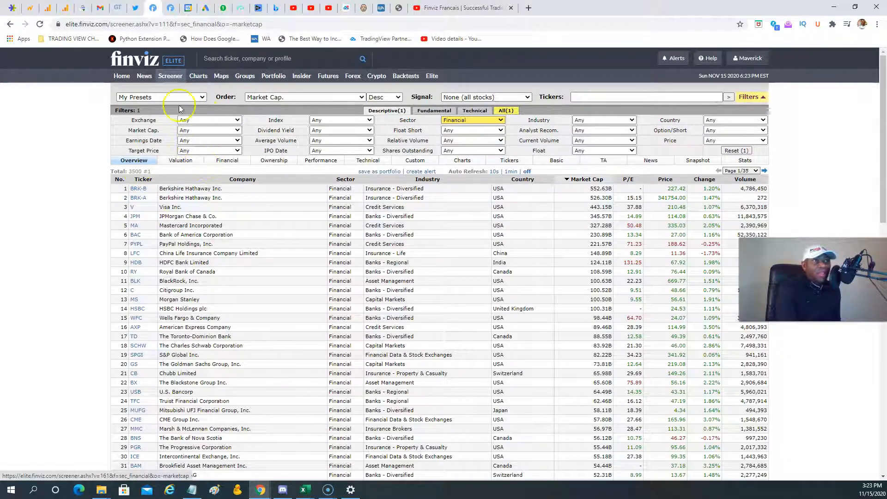
# Review the other sector options and reset the sector filter to Any
pyautogui.click(478, 119)
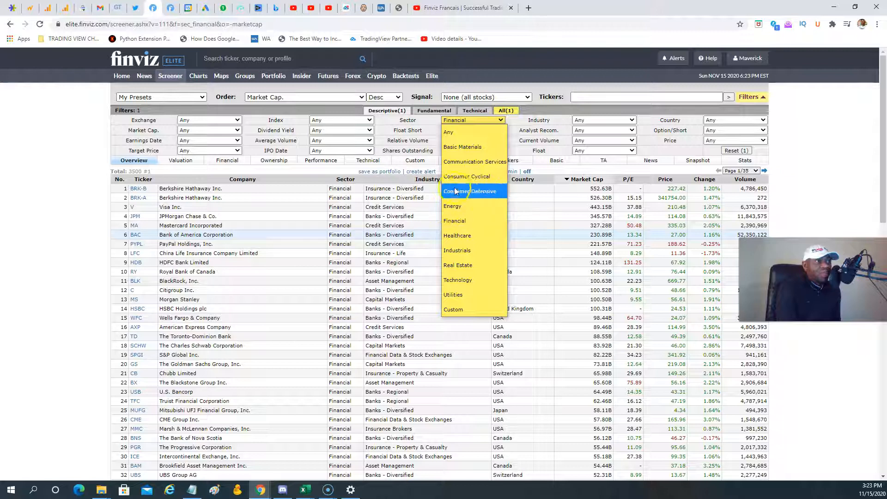
pyautogui.click(90, 132)
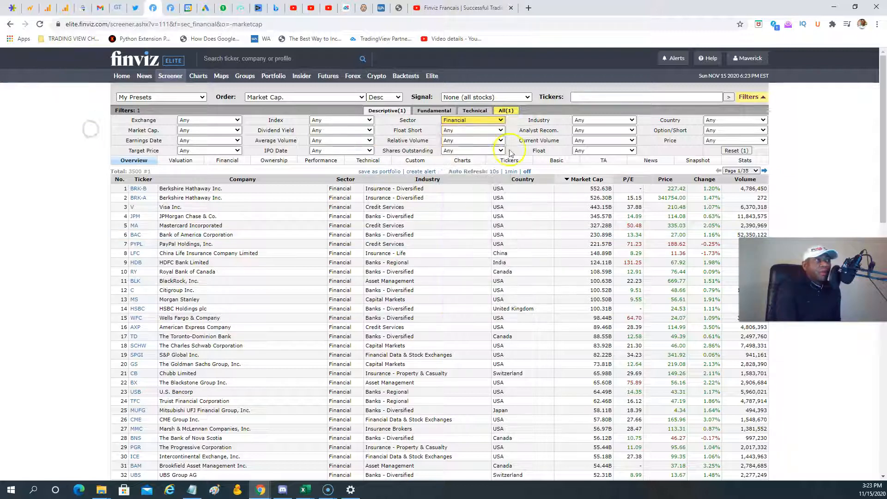
pyautogui.click(485, 120)
pyautogui.click(473, 128)
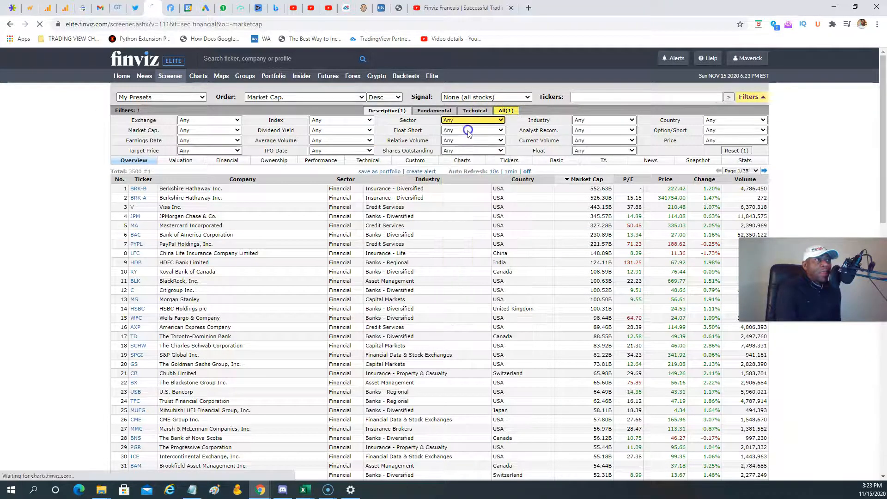
# Filter the stocks to a float short of Over 30% and preview the Stitch Fix chart in the list
pyautogui.click(481, 135)
pyautogui.click(480, 135)
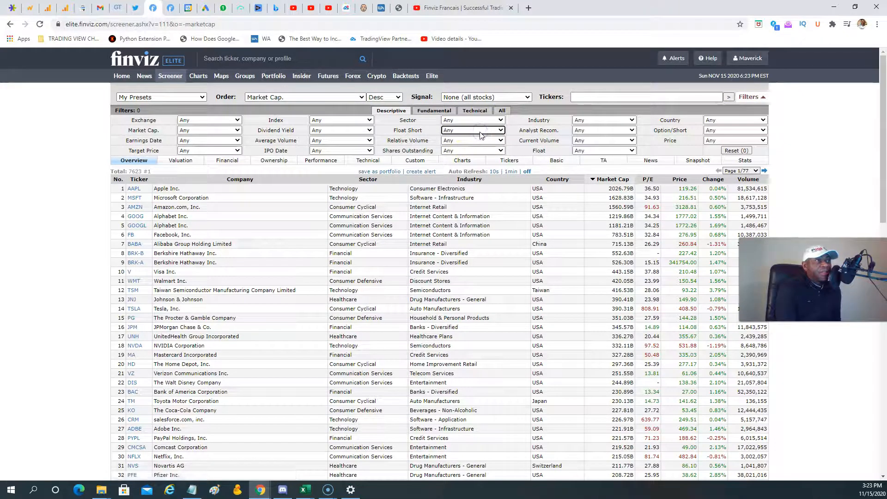
pyautogui.click(481, 134)
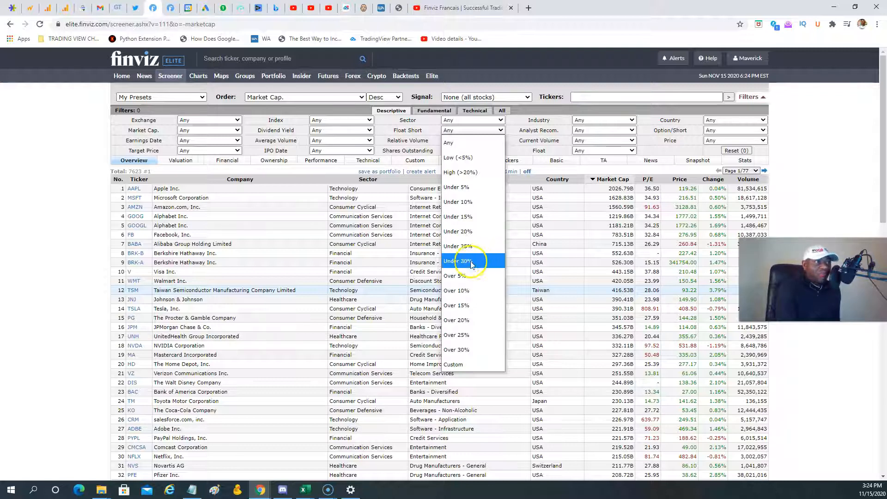
pyautogui.click(461, 279)
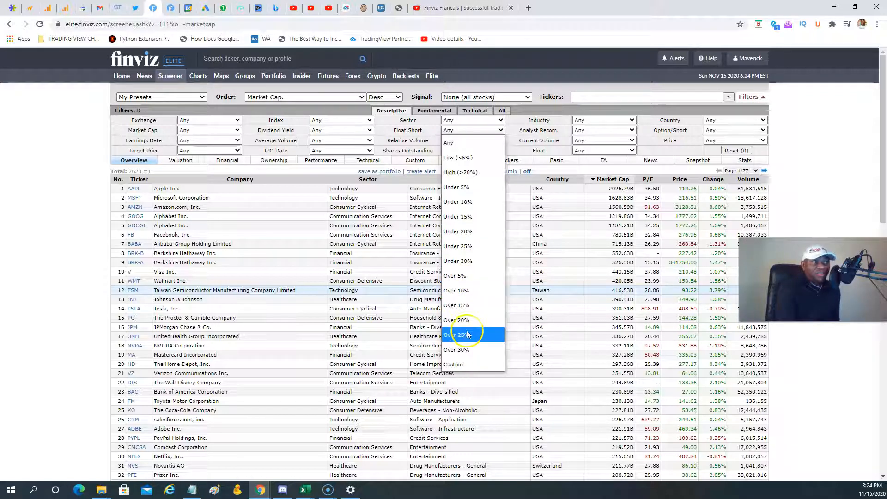
pyautogui.click(471, 354)
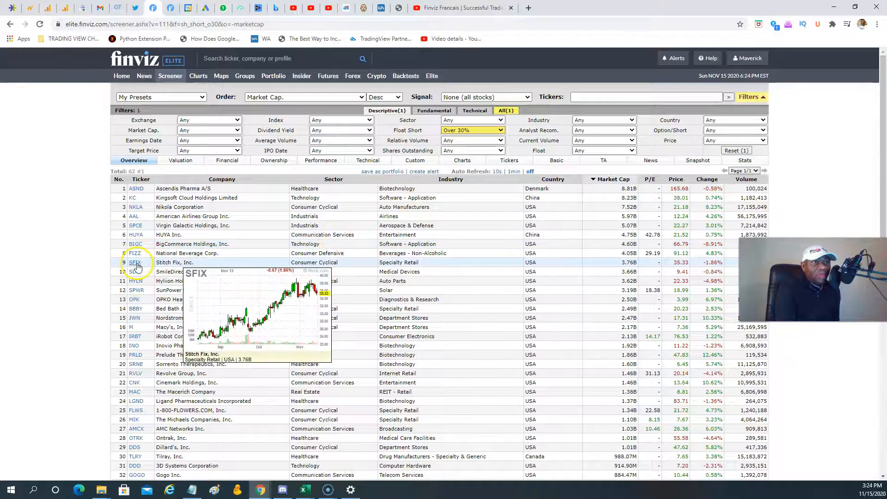
pyautogui.moveTo(138, 267)
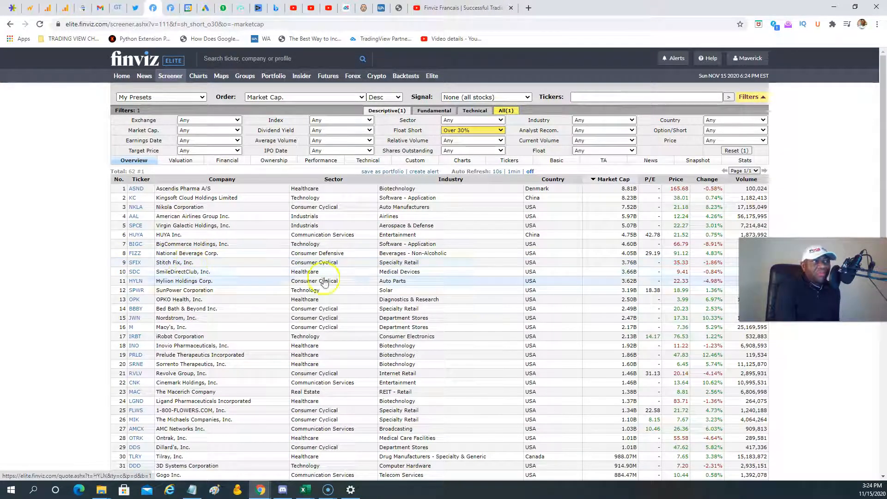
# Review the float short options and reset the float short filter to Any
pyautogui.click(463, 132)
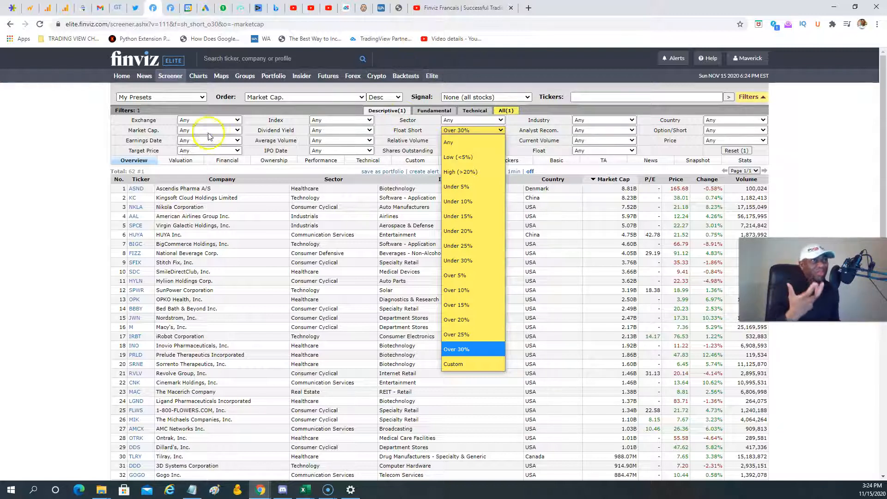
pyautogui.click(93, 131)
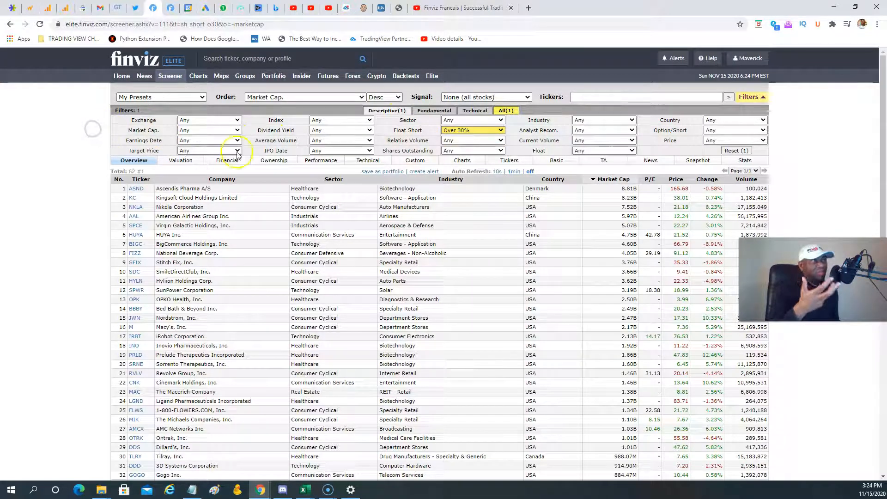
pyautogui.click(484, 131)
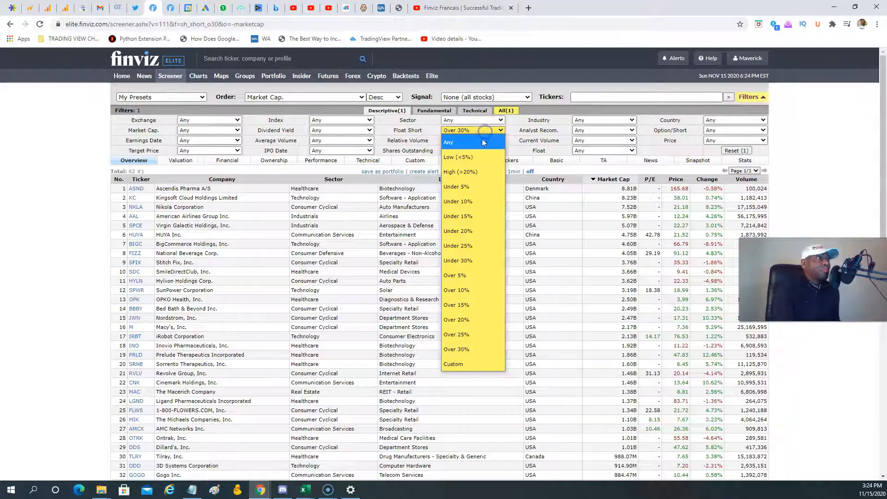
pyautogui.click(481, 138)
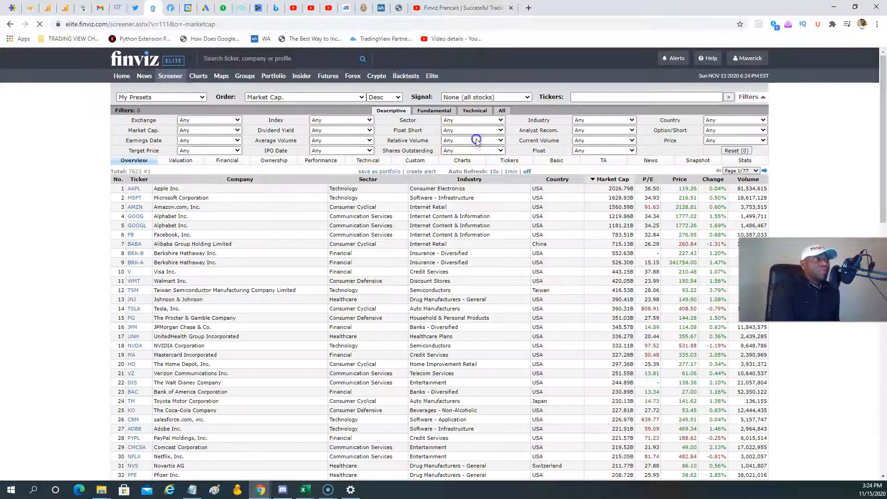
# Review the options offered by the relative volume and shares outstanding filters
pyautogui.click(500, 141)
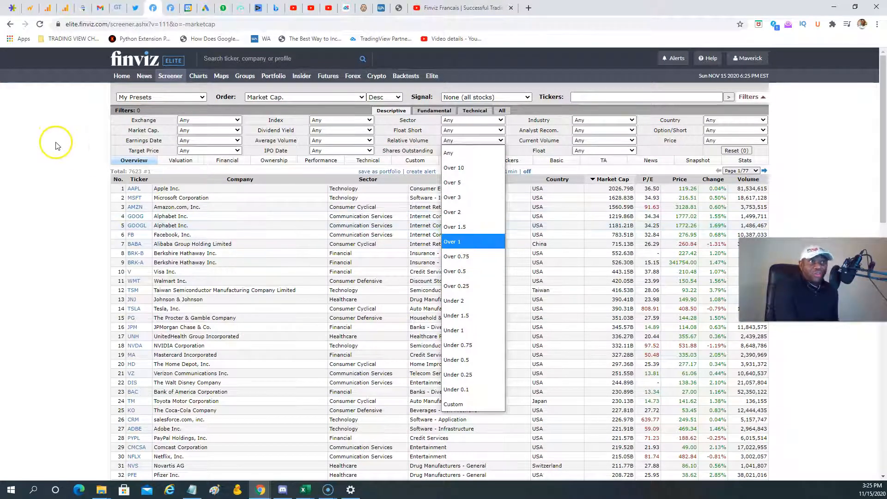
pyautogui.click(75, 169)
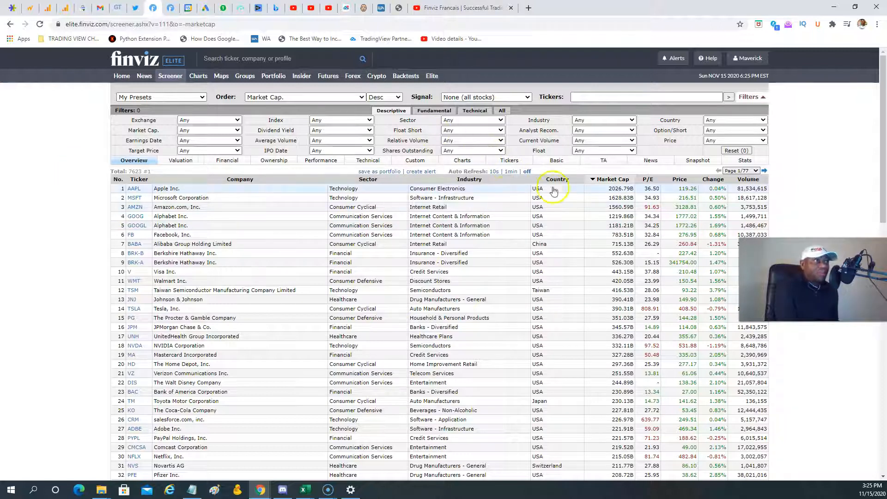
pyautogui.click(502, 151)
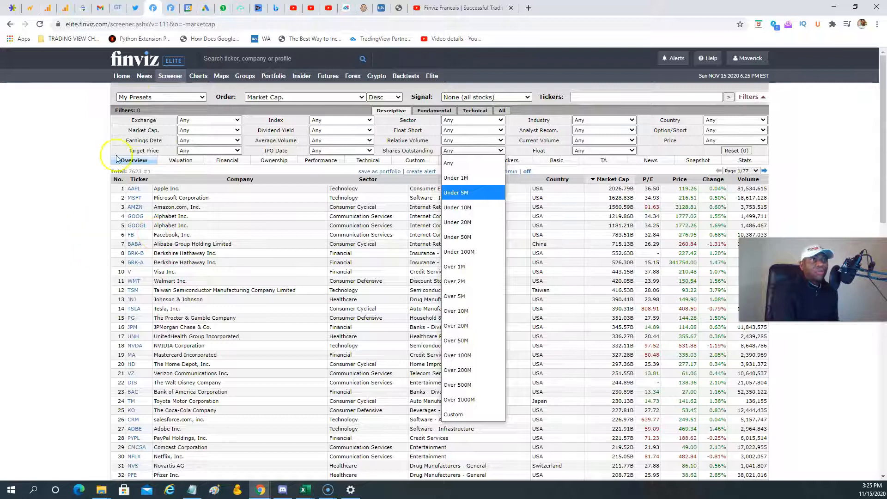
# Look up the AAPL quote in the other Finviz tab and check its shares outstanding
pyautogui.click(170, 11)
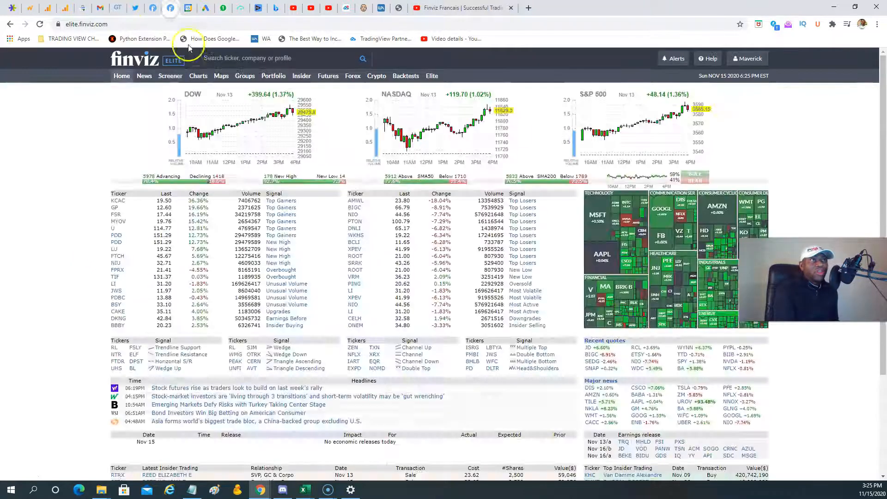
pyautogui.click(236, 56)
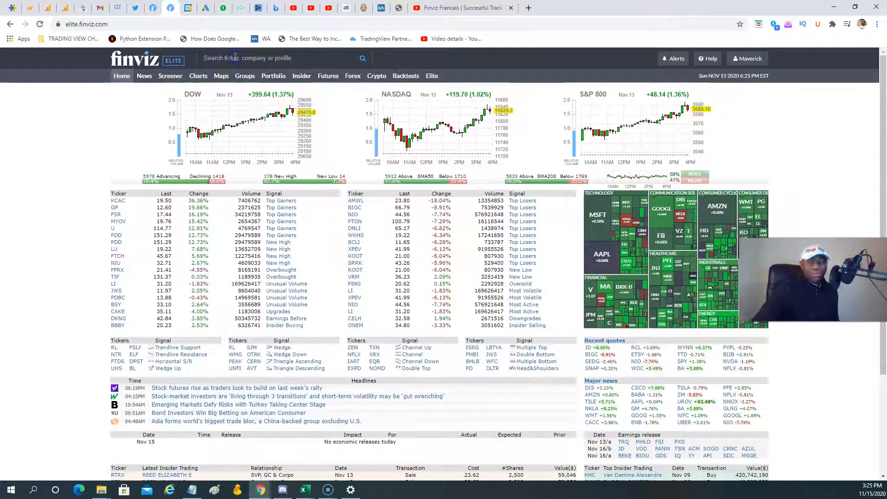
pyautogui.write('aa')
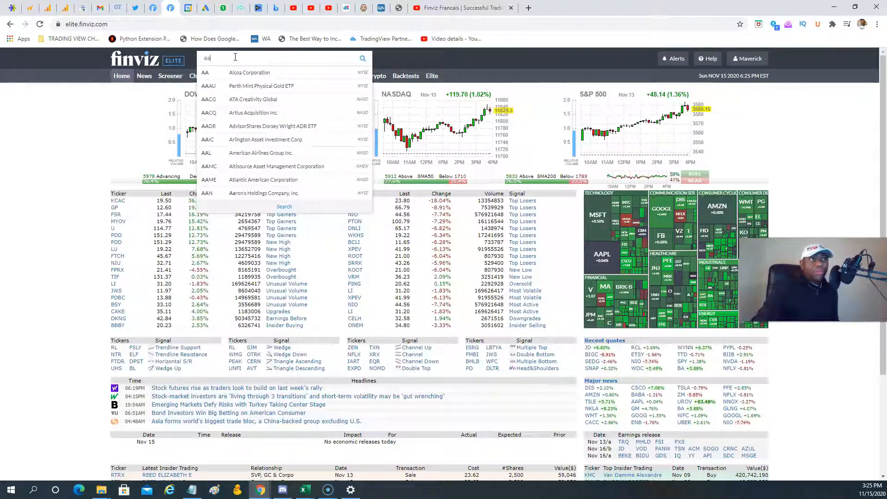
pyautogui.write('pl')
pyautogui.click(242, 70)
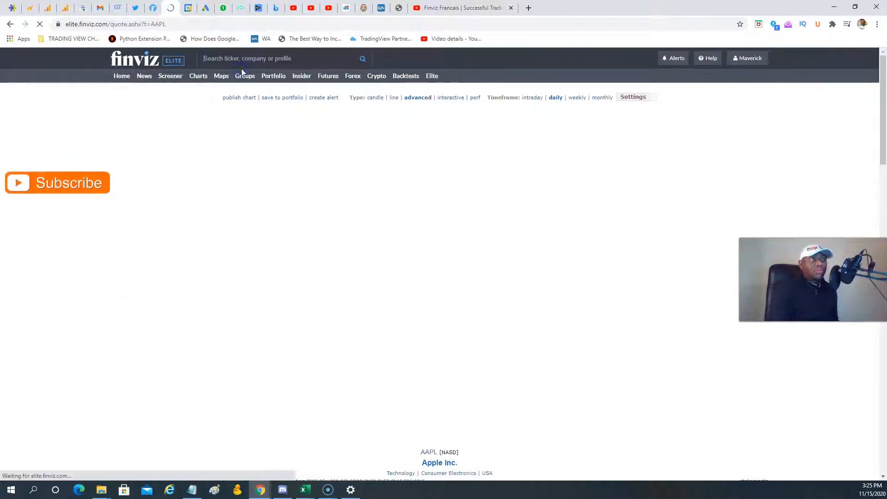
pyautogui.scroll(-6, 651, 300)
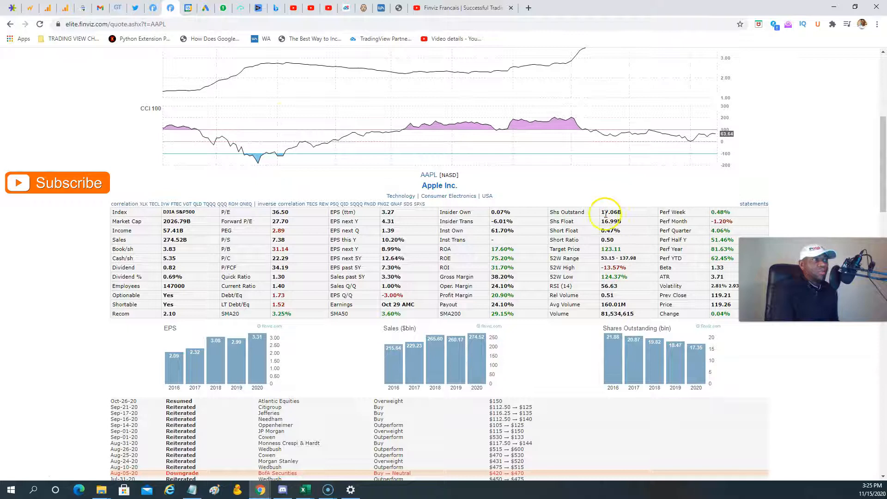
# Look up the CAT quote for Caterpillar Inc. and check its shares outstanding
pyautogui.scroll(6, 245, 160)
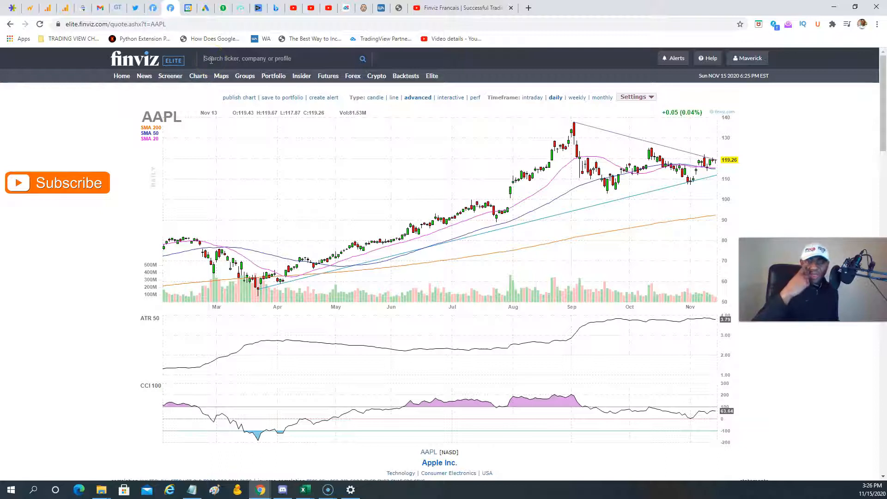
pyautogui.write('cat')
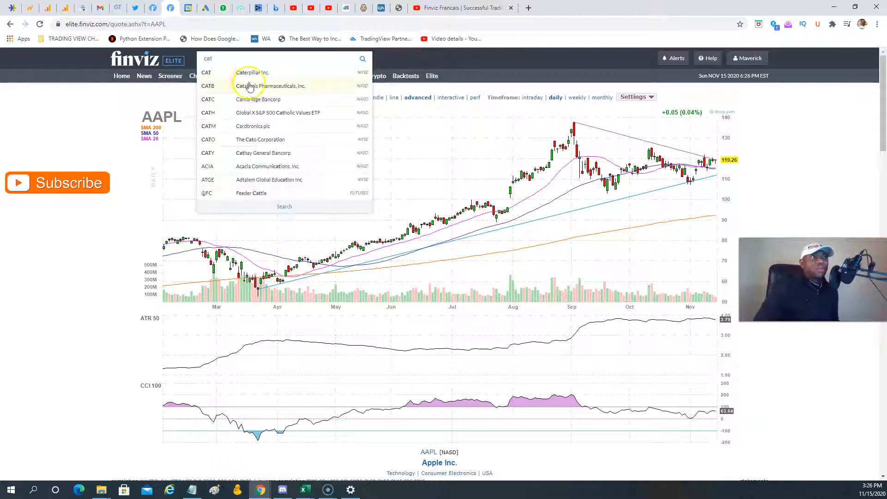
pyautogui.click(249, 78)
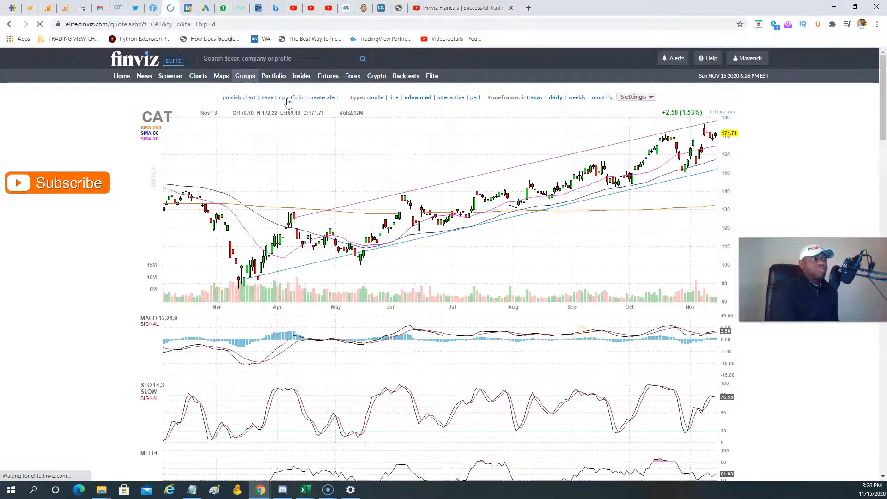
pyautogui.scroll(-8, 630, 406)
pyautogui.scroll(-1, 631, 404)
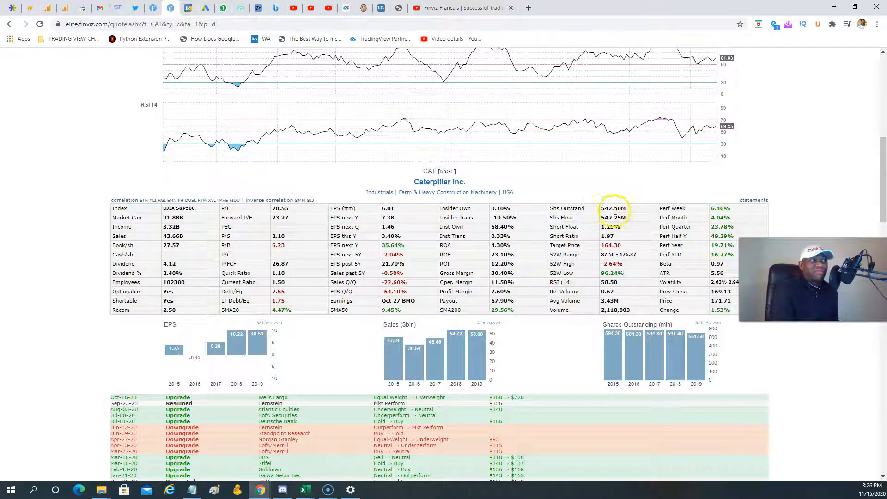
pyautogui.scroll(6, 605, 206)
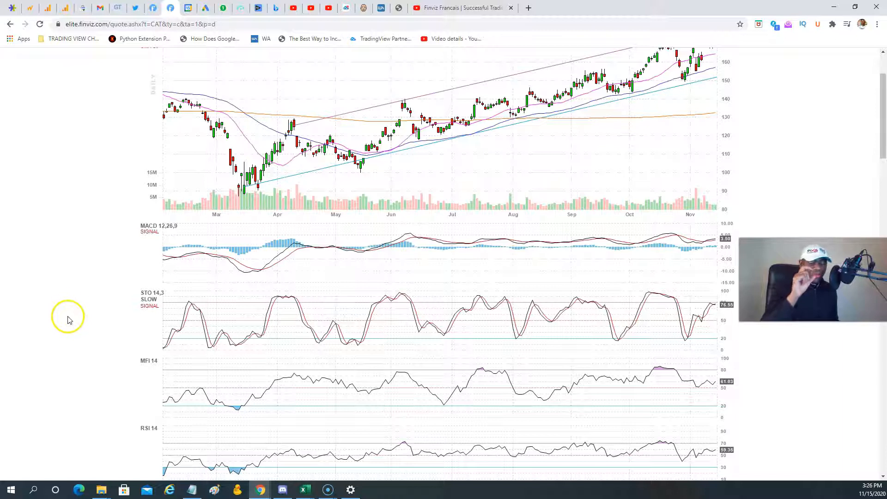
# Return to the screener tab and look through the first page of unfiltered stocks
pyautogui.click(153, 9)
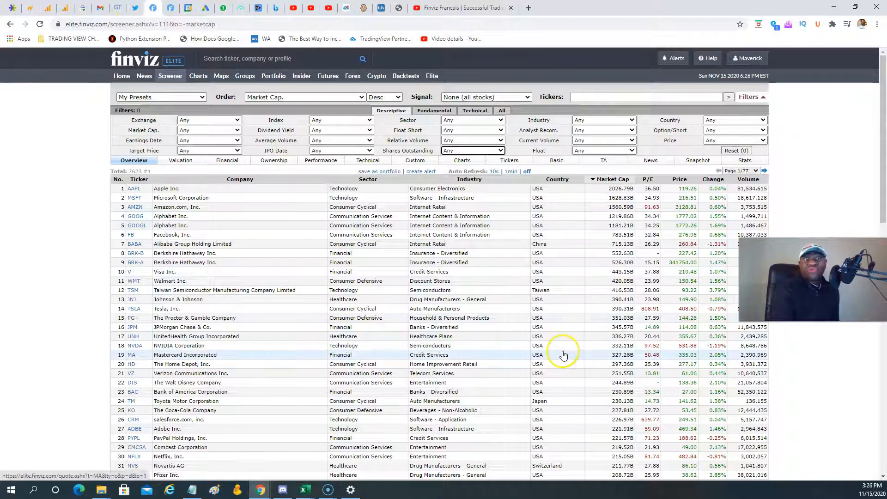
pyautogui.scroll(-12, 564, 355)
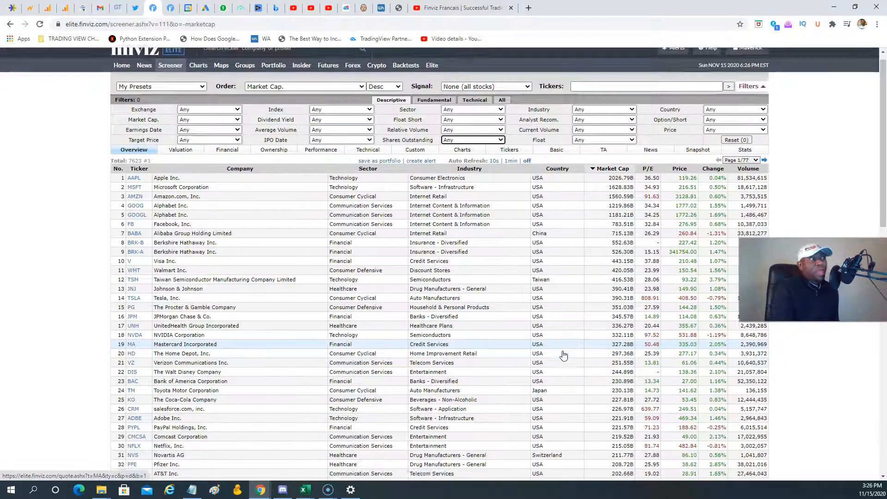
pyautogui.scroll(-3, 566, 359)
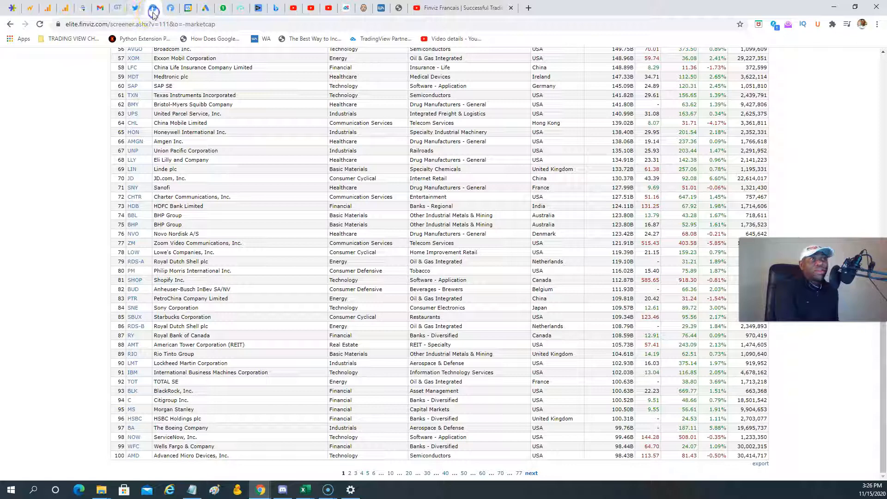
pyautogui.scroll(15, 370, 190)
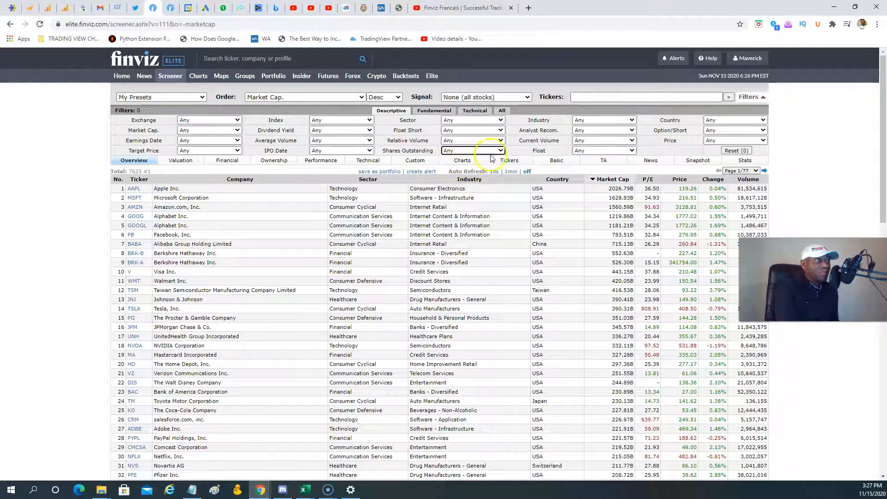
# Review the full list of industry filter options in the screener
pyautogui.click(597, 120)
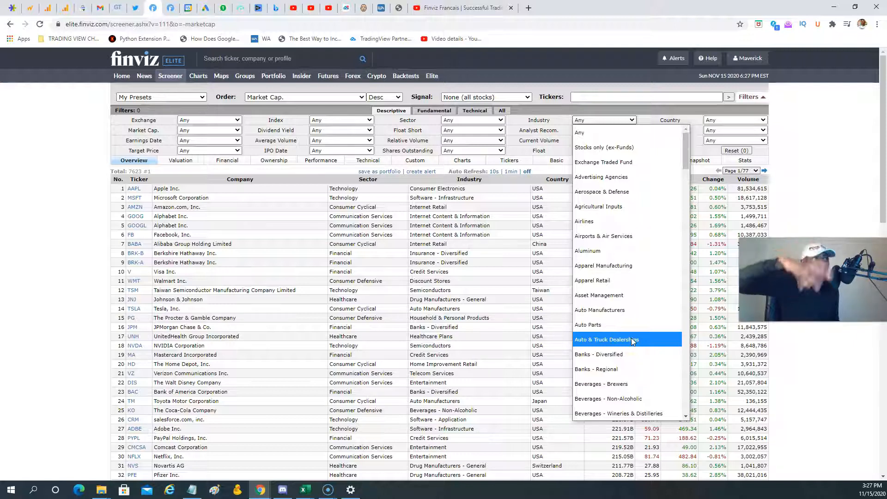
pyautogui.scroll(-3, 632, 337)
pyautogui.scroll(-20, 612, 198)
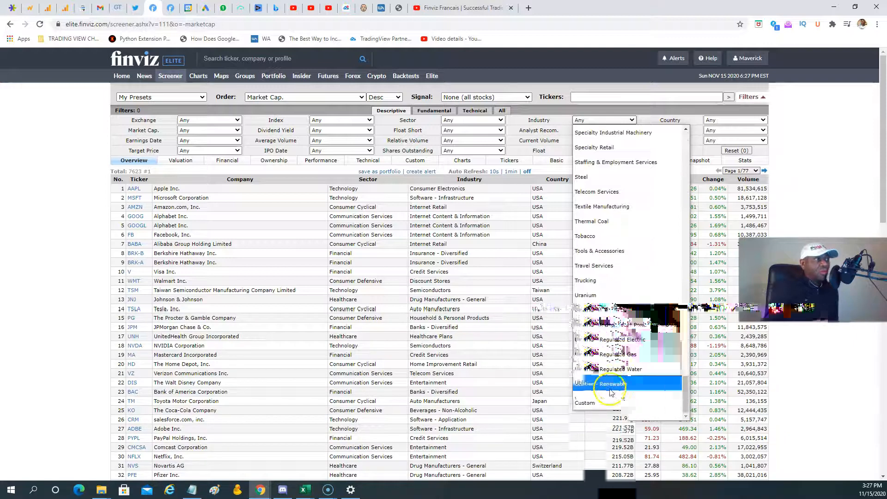
pyautogui.scroll(20, 621, 353)
pyautogui.scroll(3, 594, 282)
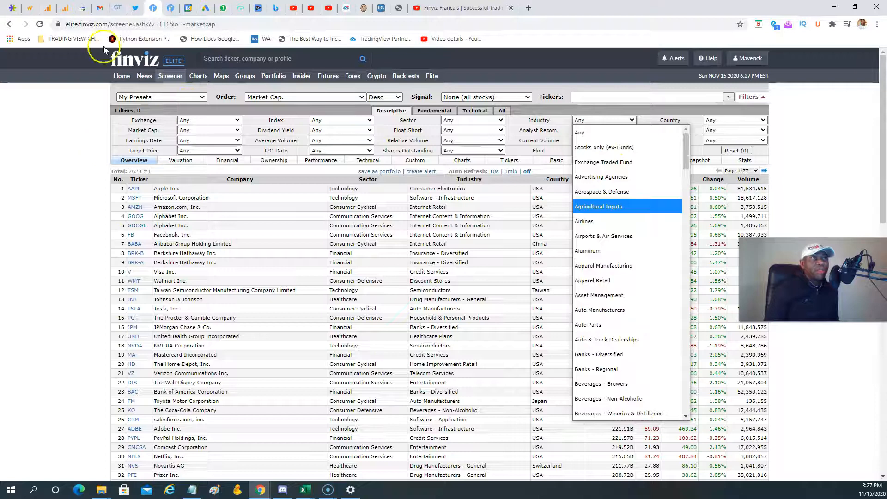
# Open the Groups page in the other Finviz tab, group by Industry and show the Performance view
pyautogui.click(164, 11)
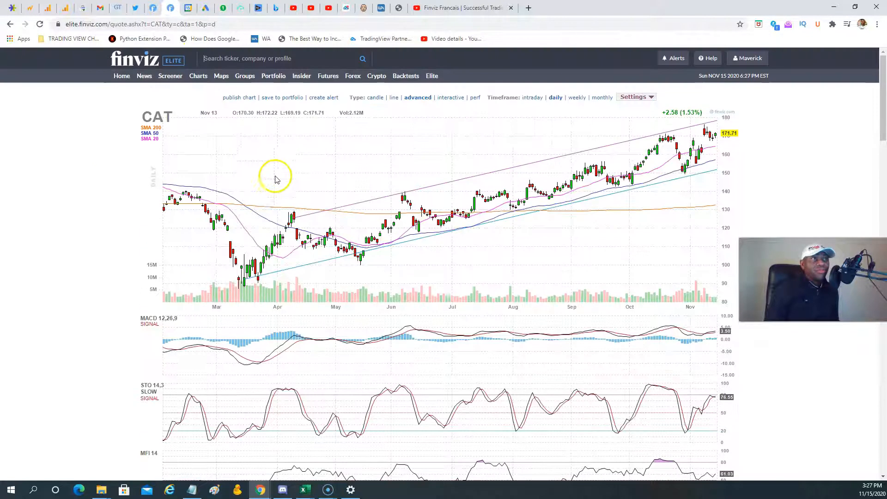
pyautogui.click(245, 77)
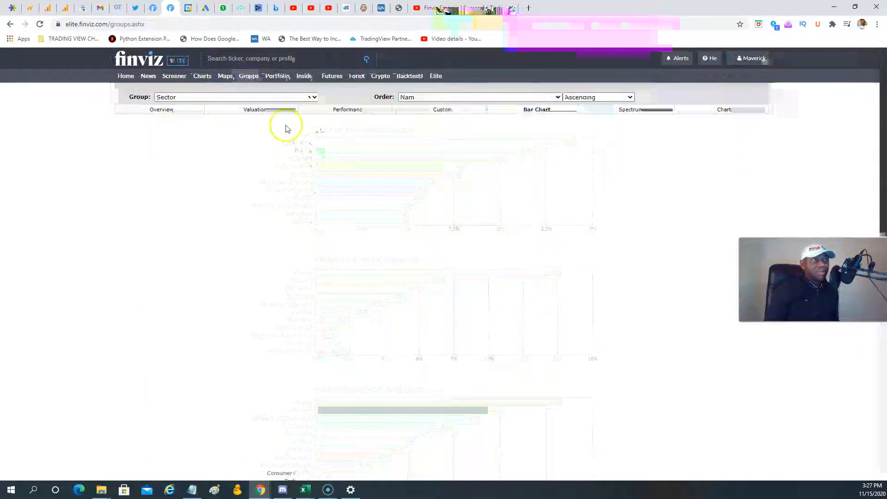
pyautogui.click(289, 99)
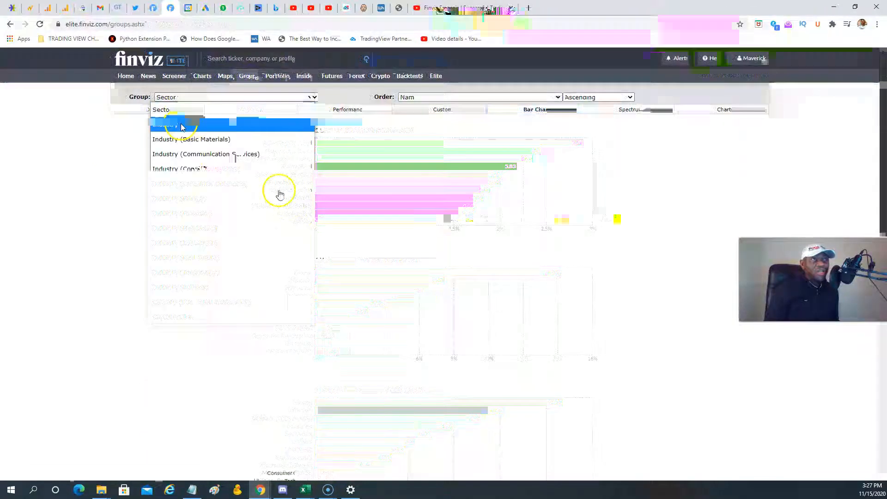
pyautogui.click(338, 110)
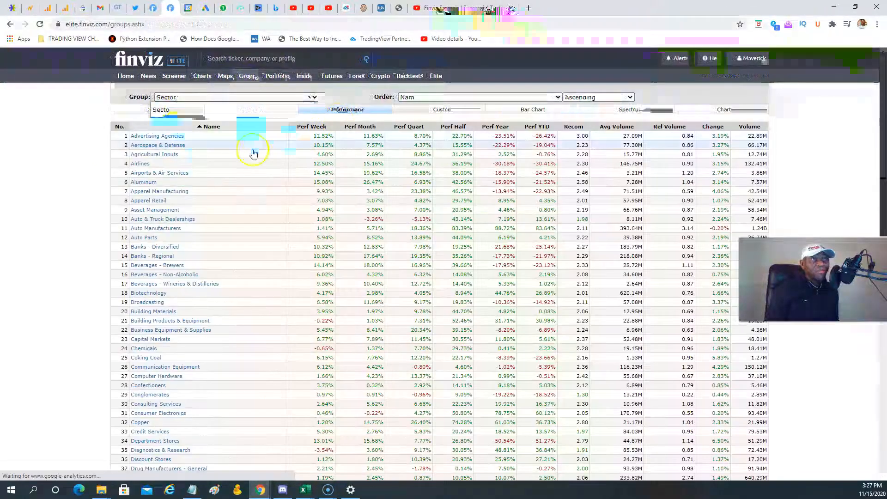
# Look through the performance table of all industries
pyautogui.scroll(-13, 295, 296)
pyautogui.scroll(-9, 305, 314)
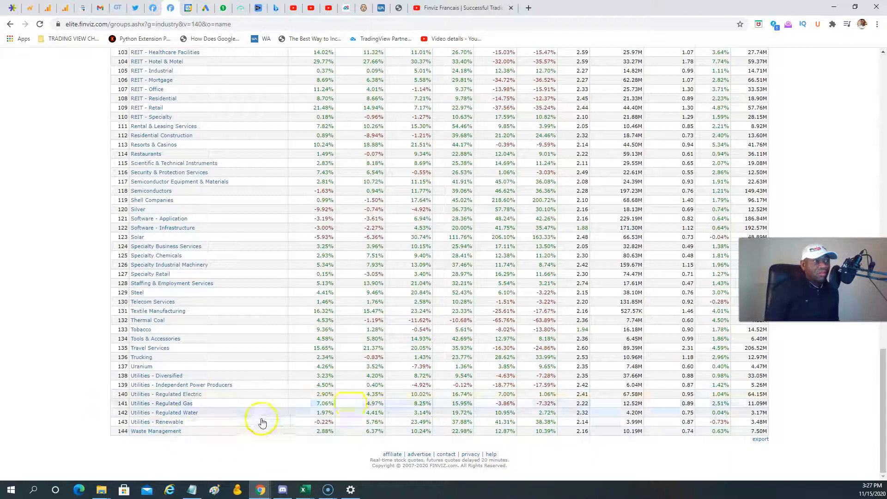
pyautogui.scroll(14, 189, 187)
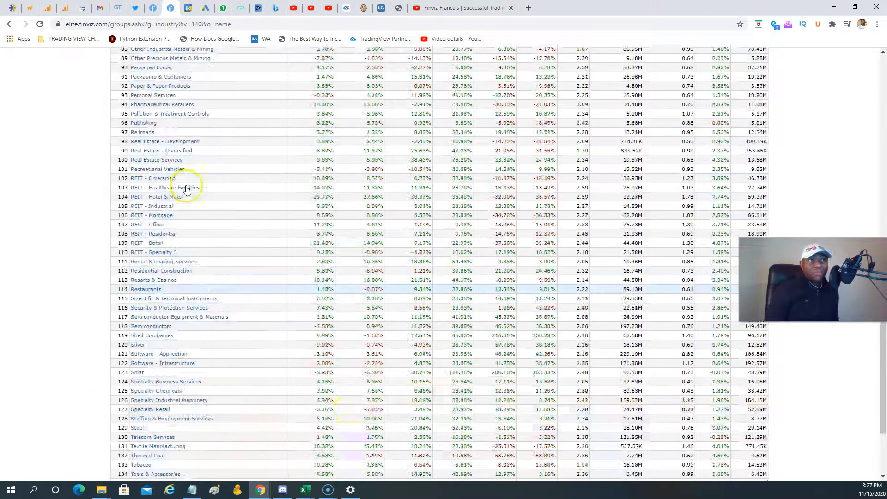
# Return to the screener tab and look through the first part of the industry filter's options
pyautogui.scroll(8, 190, 186)
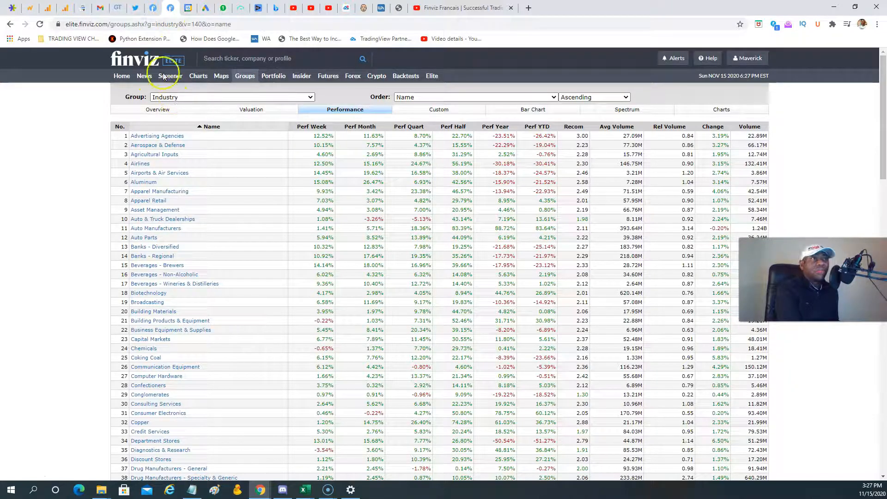
pyautogui.click(151, 9)
pyautogui.click(584, 121)
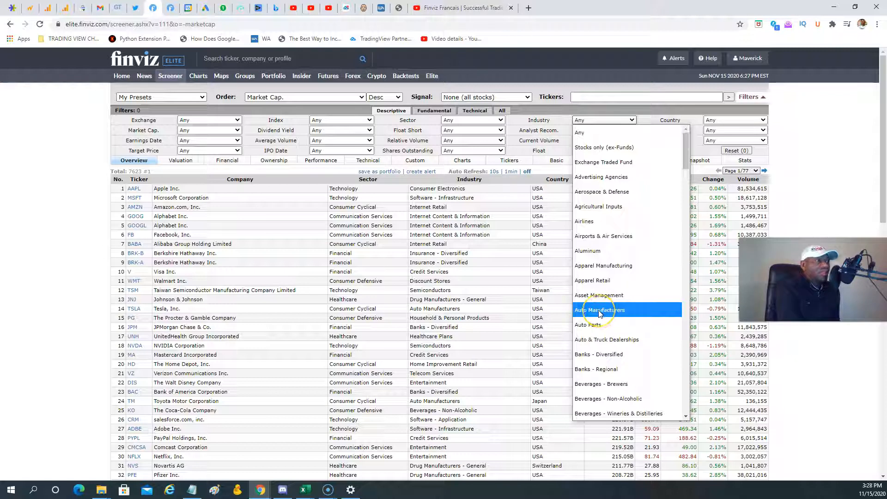
pyautogui.click(599, 327)
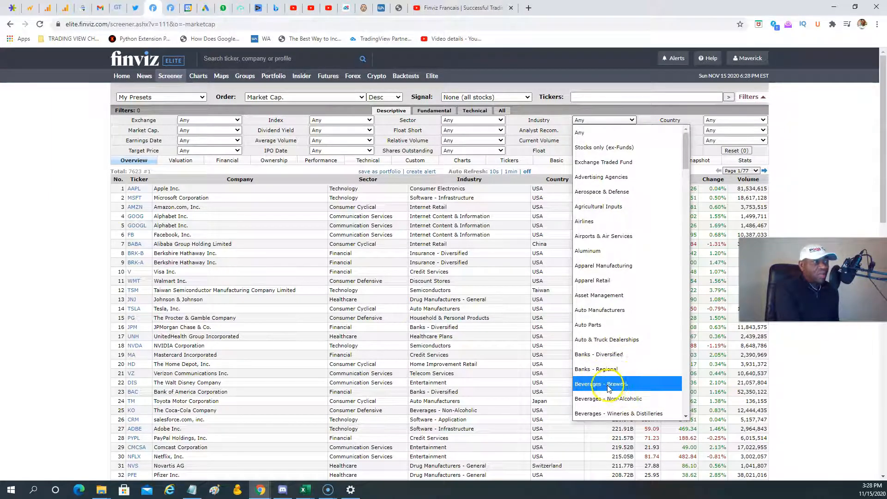
pyautogui.scroll(-2, 621, 401)
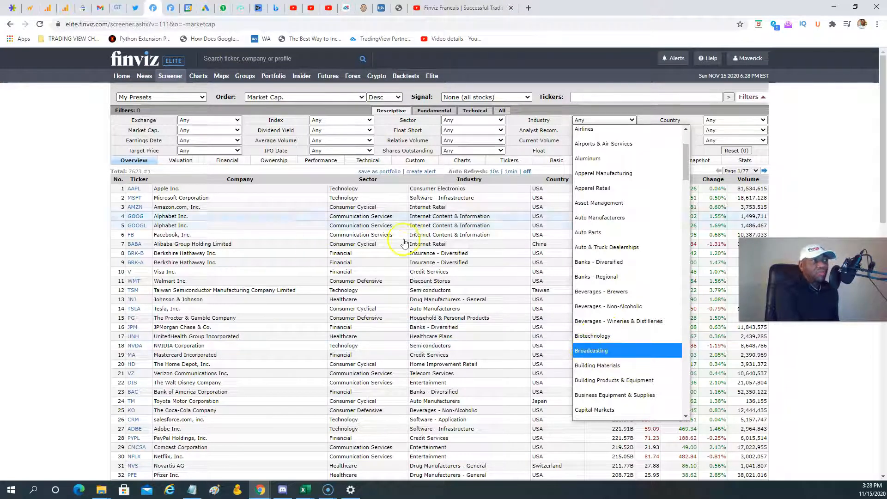
pyautogui.scroll(1, 597, 135)
pyautogui.scroll(1, 594, 133)
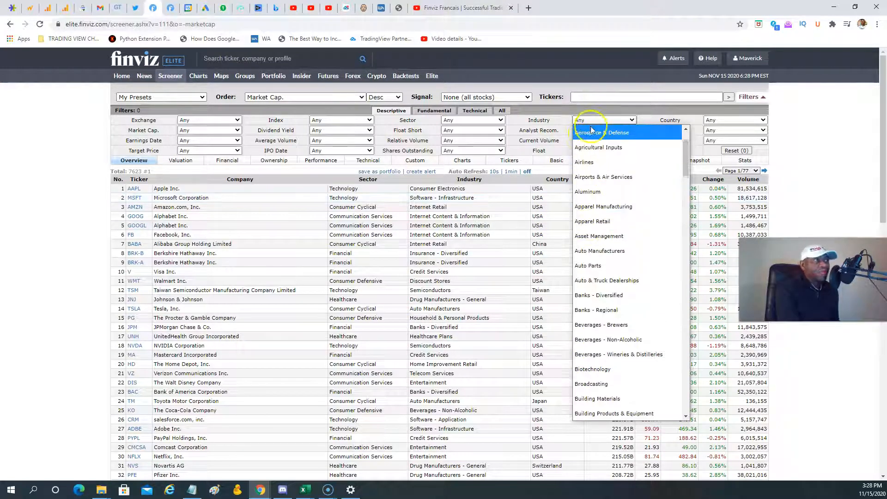
pyautogui.click(74, 132)
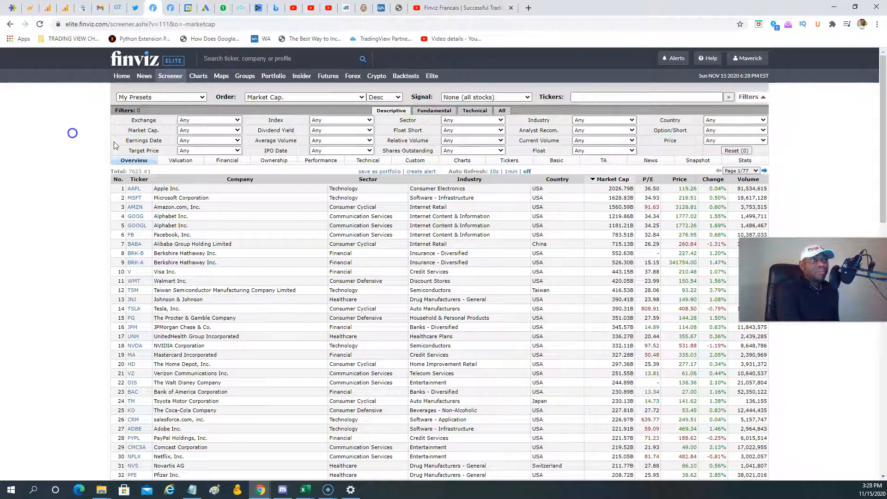
# Review the available options of the Analyst Recom., Current Volume and Float filters in the screener
pyautogui.click(603, 131)
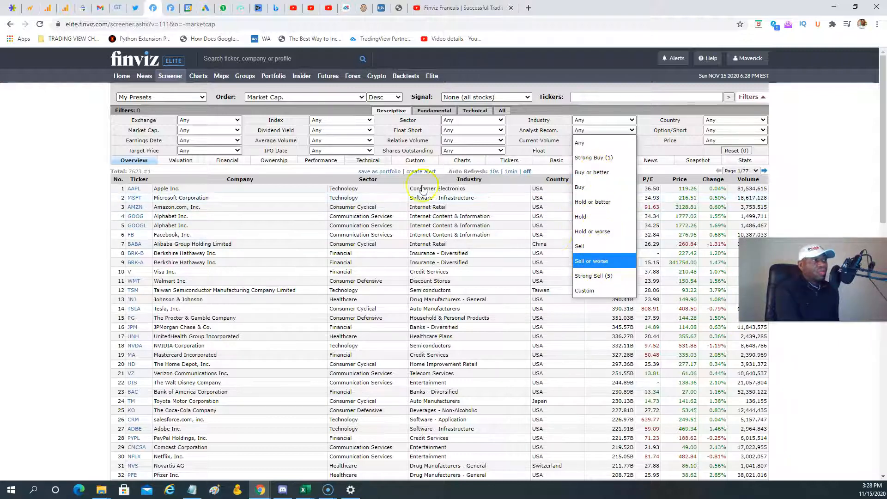
pyautogui.click(115, 142)
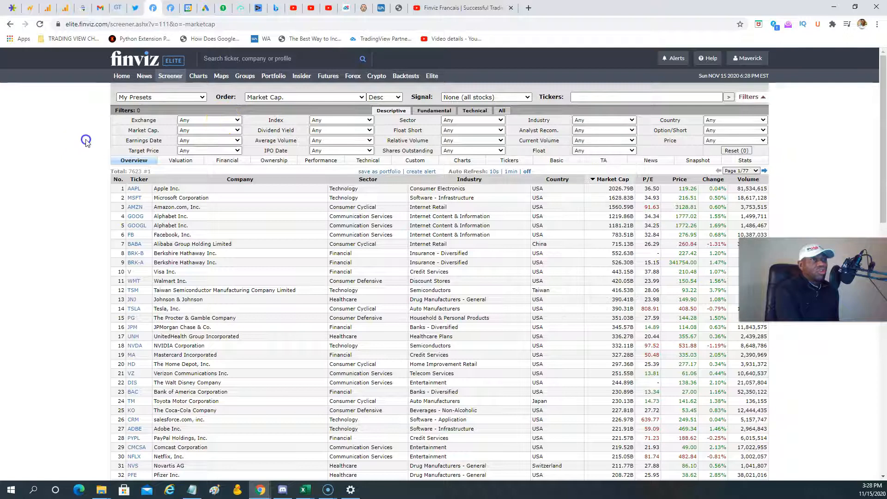
pyautogui.click(607, 143)
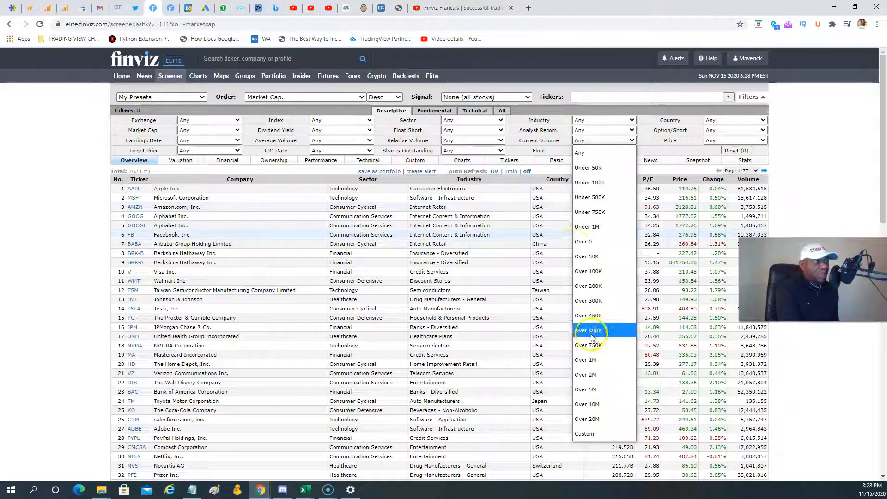
pyautogui.click(92, 126)
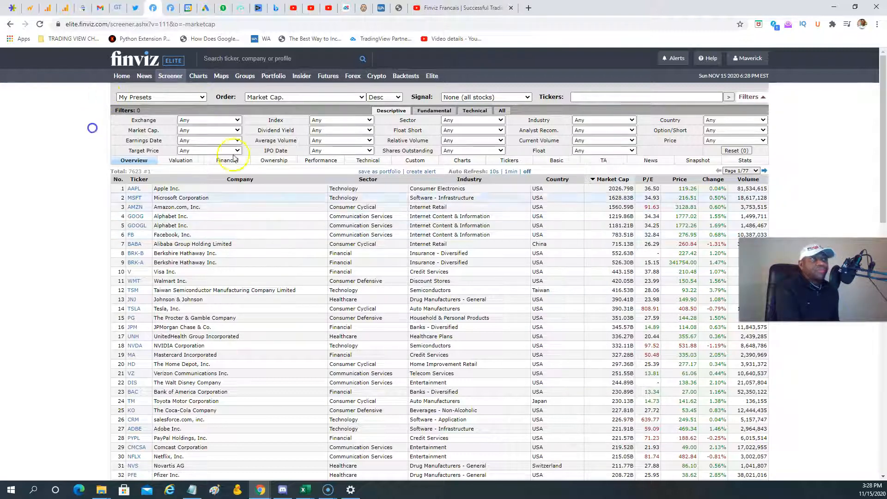
pyautogui.click(592, 150)
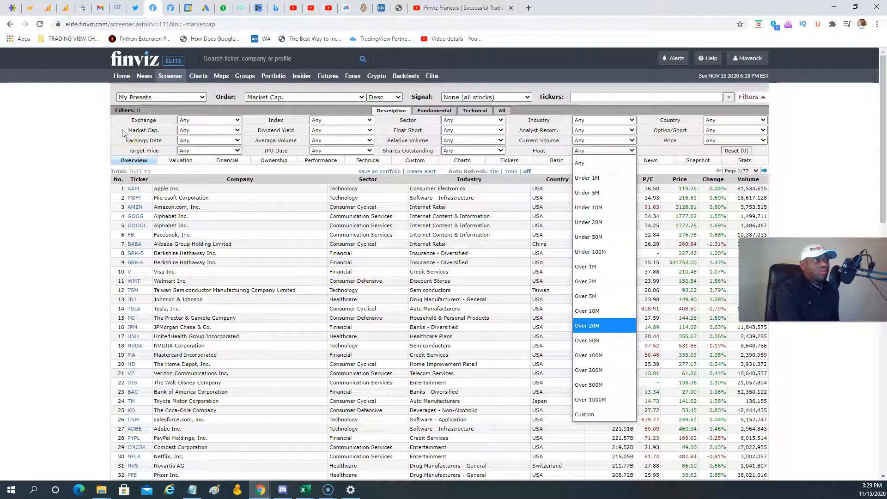
pyautogui.click(68, 133)
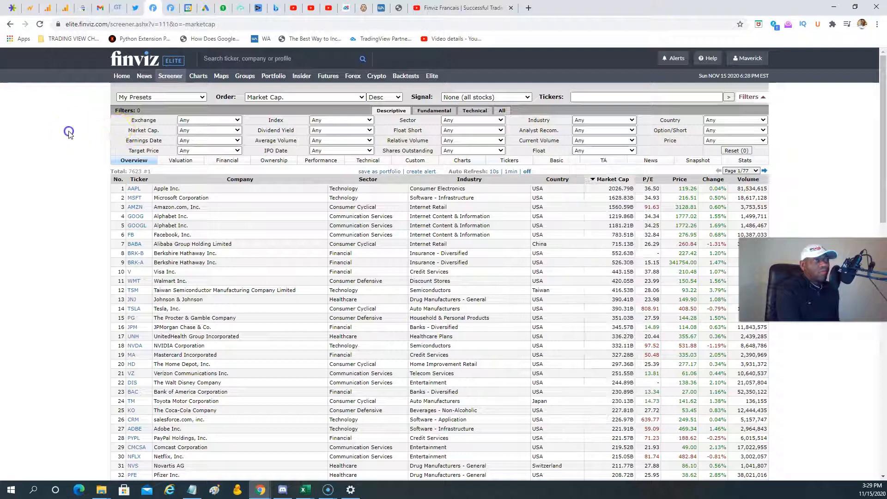
# Filter the stocks by country, first to France and after that to Belgium
pyautogui.click(721, 121)
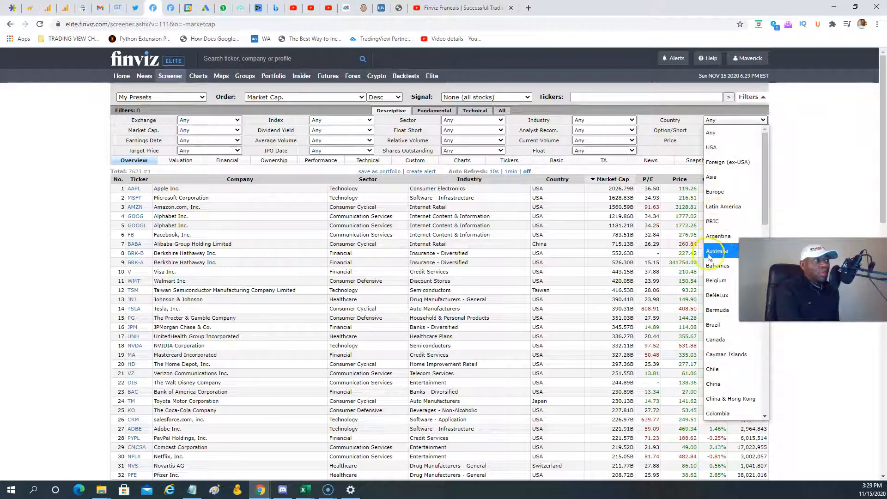
pyautogui.scroll(-8, 722, 379)
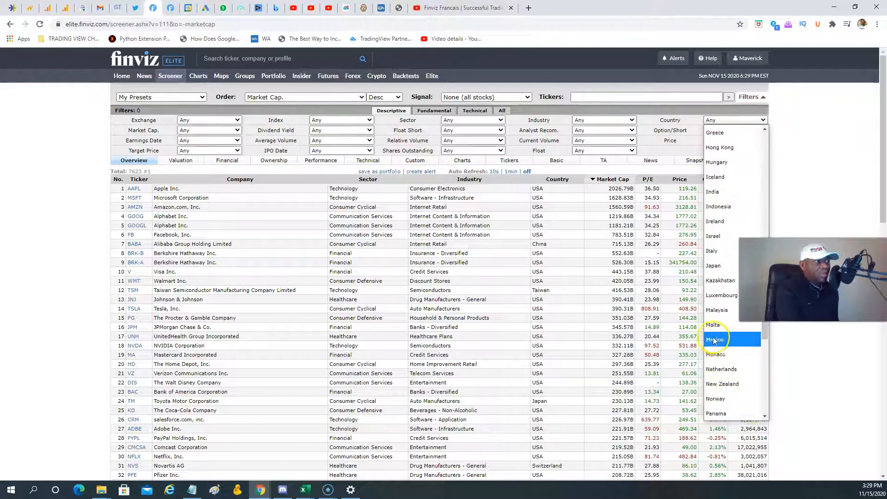
pyautogui.scroll(3, 724, 208)
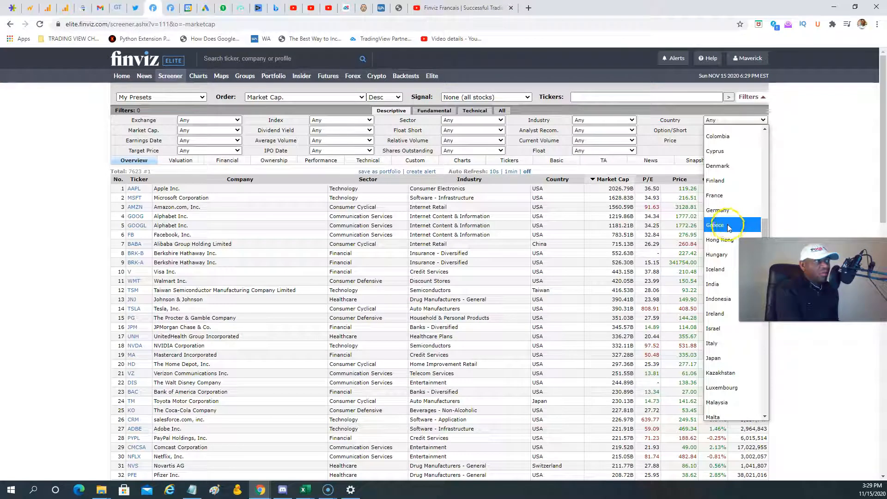
pyautogui.click(718, 198)
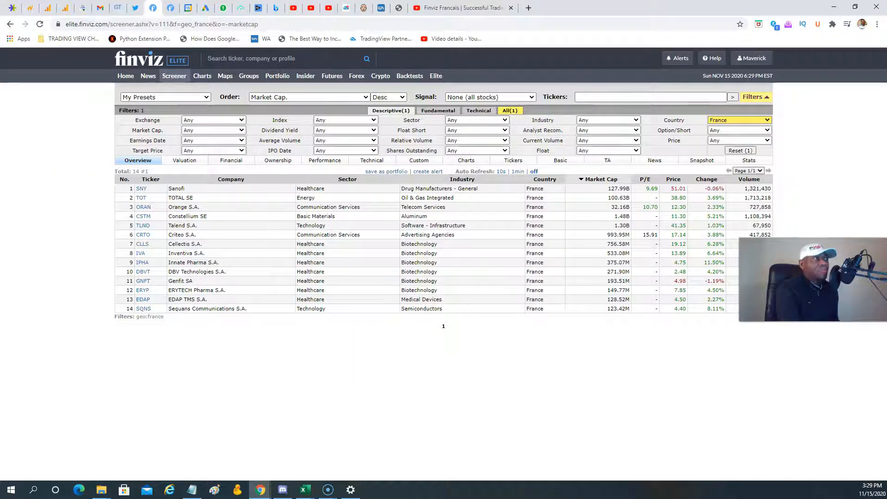
pyautogui.click(748, 121)
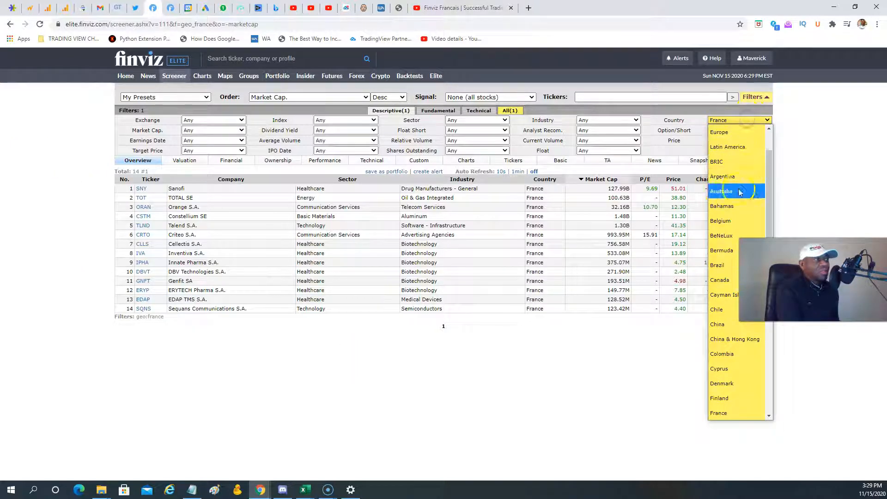
pyautogui.click(725, 222)
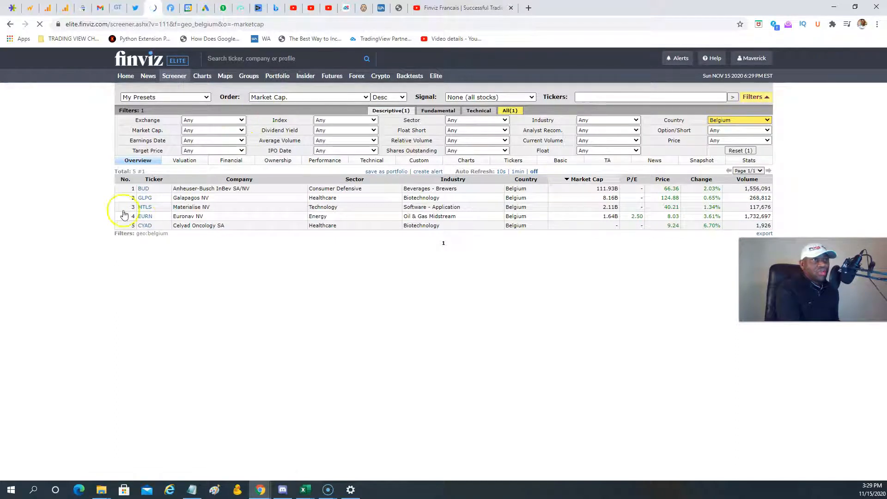
# Set the country filter to Brazil and sort the stocks by price in descending order
pyautogui.click(742, 121)
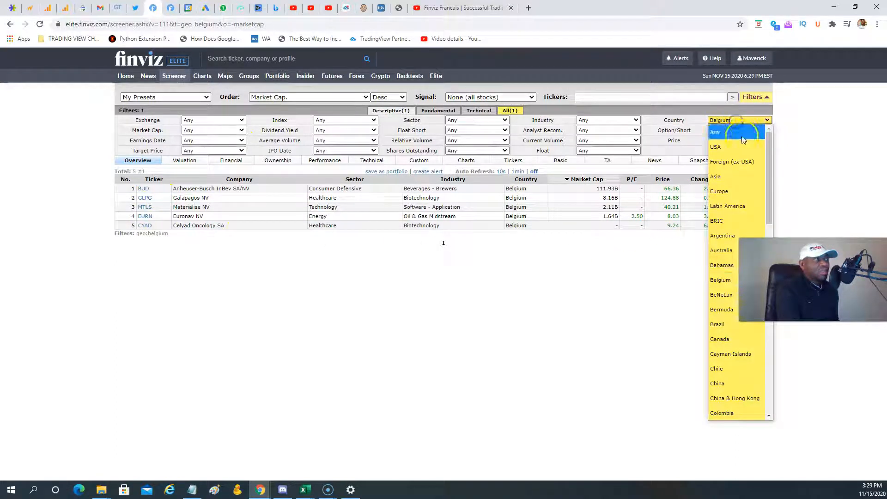
pyautogui.click(721, 325)
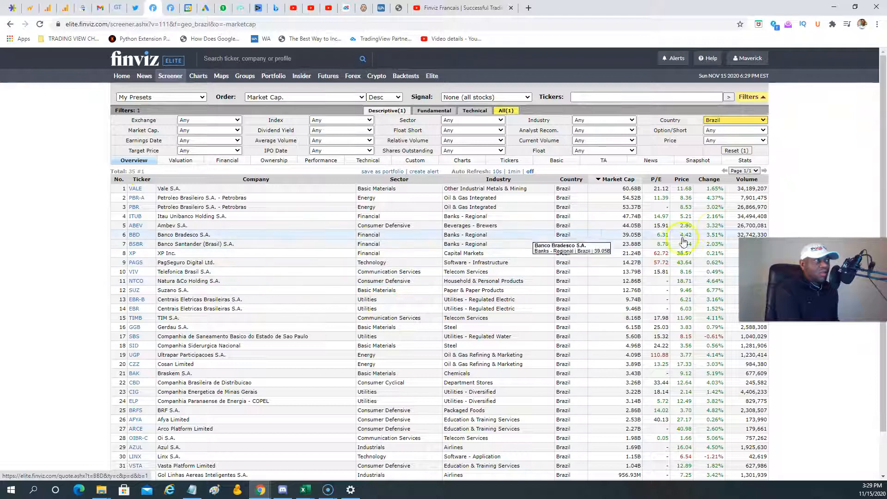
pyautogui.click(682, 179)
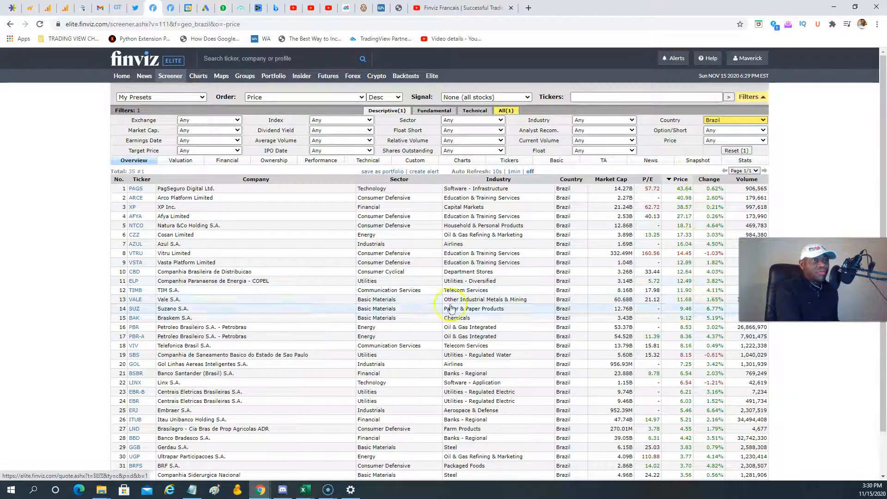
# Set the country filter to Europe and sort the stocks by price, ascending and back to descending
pyautogui.click(732, 119)
pyautogui.click(721, 206)
pyautogui.click(716, 194)
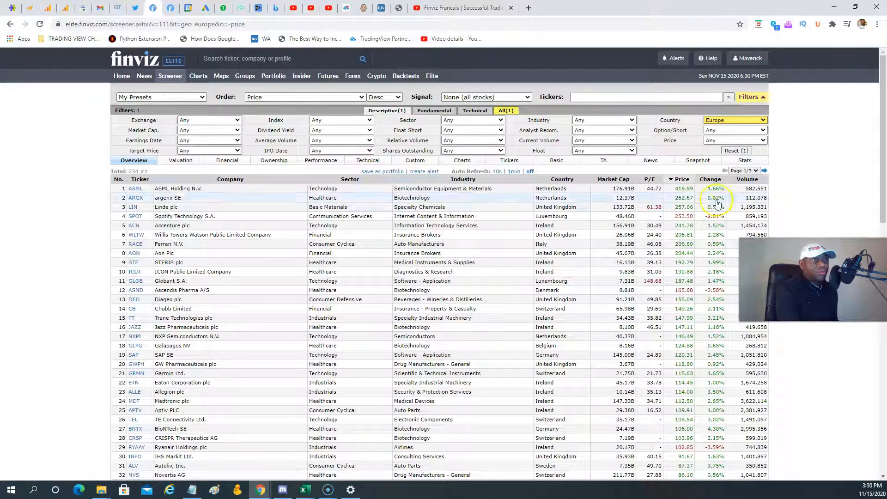
pyautogui.click(681, 180)
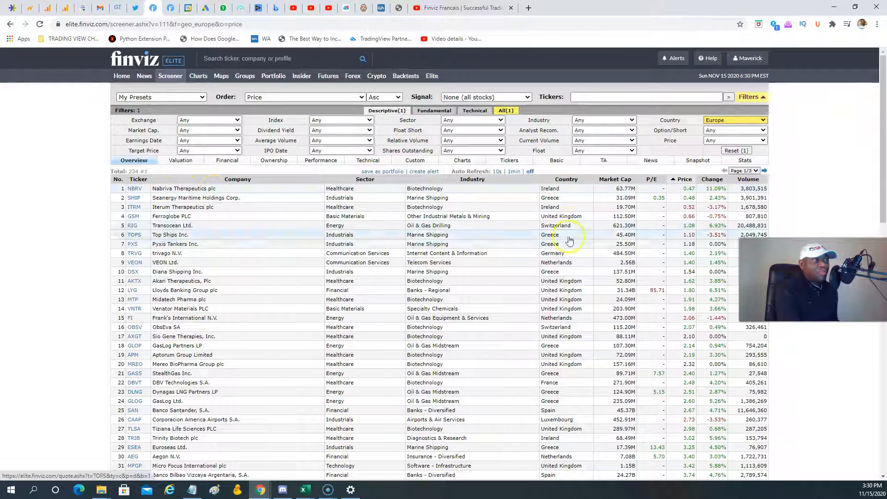
pyautogui.click(684, 181)
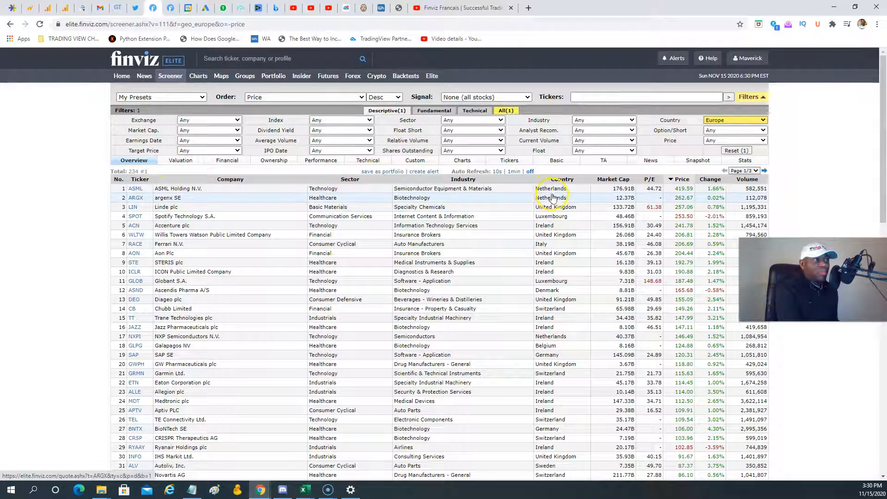
pyautogui.moveTo(688, 203)
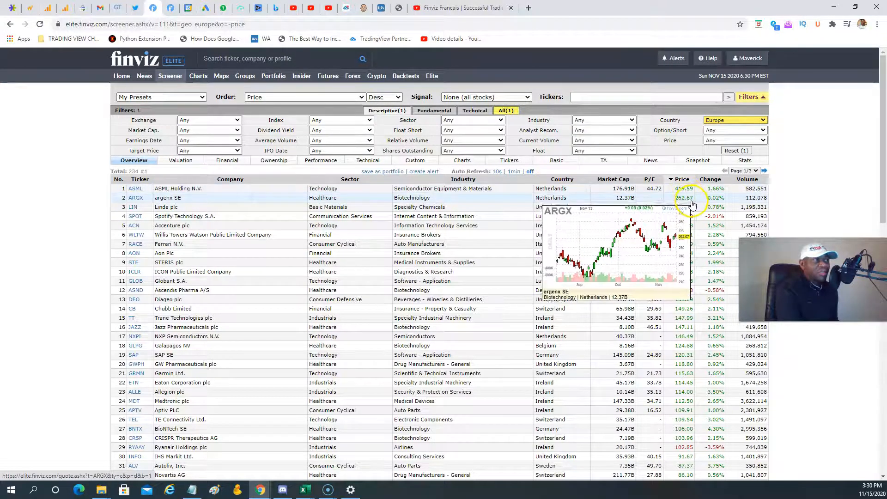
# Filter the stocks to Canada and reset the country filter to Any
pyautogui.click(718, 121)
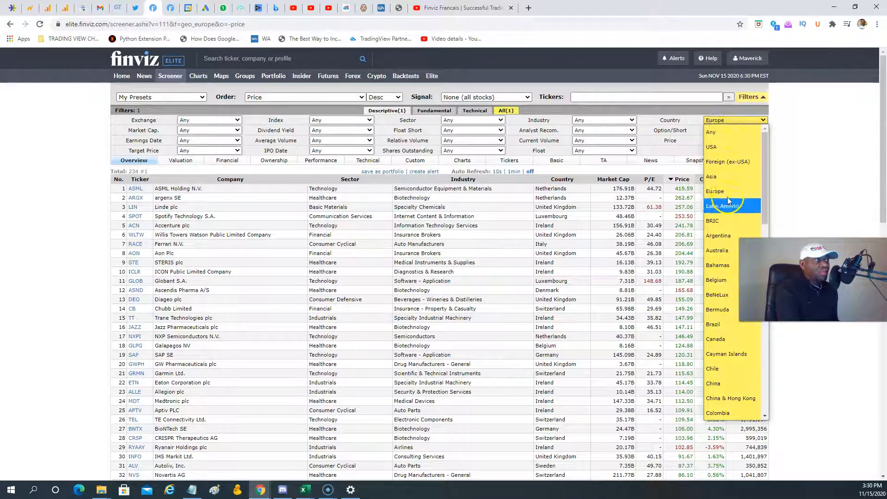
pyautogui.click(719, 342)
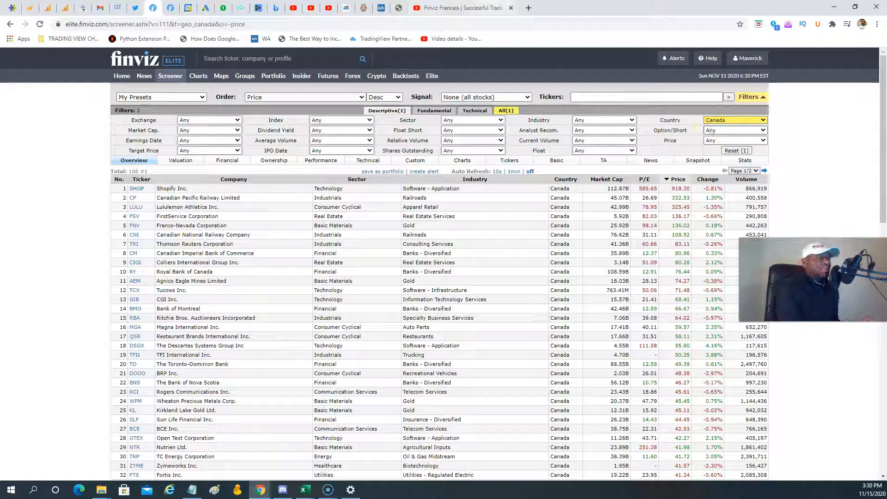
pyautogui.click(733, 120)
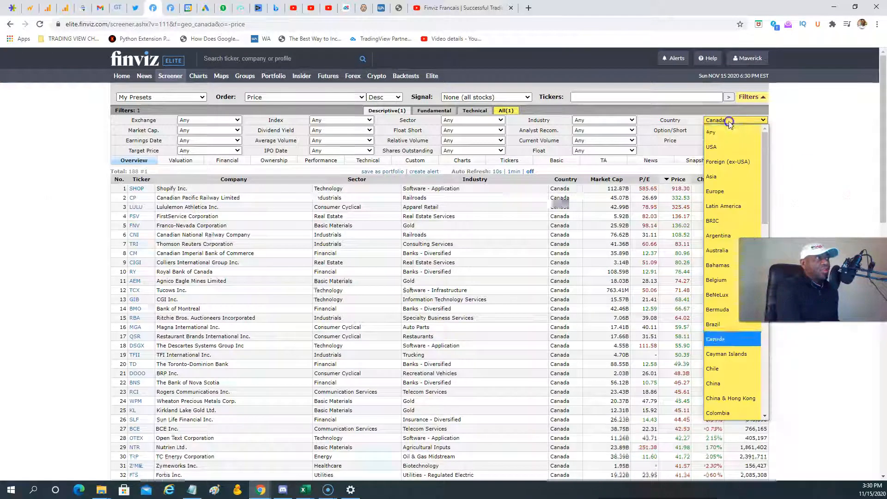
pyautogui.click(731, 134)
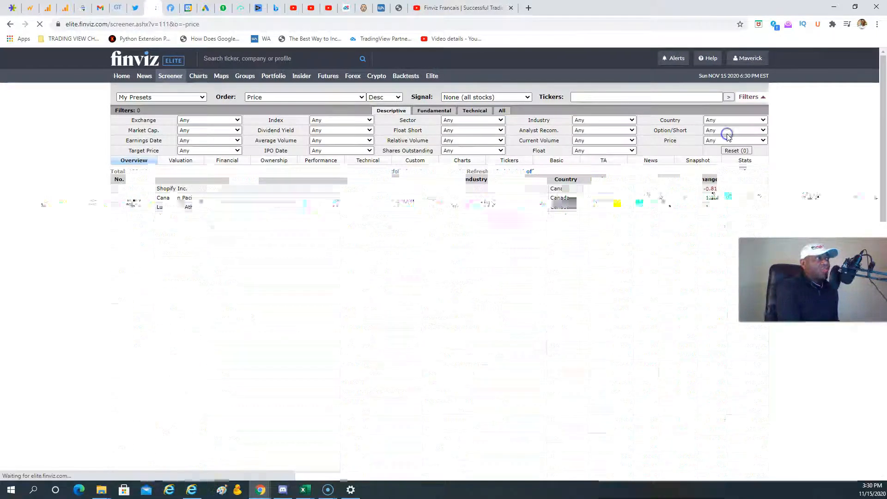
# Set the Option/Short filter to Optionable and after that to Shortable
pyautogui.click(759, 132)
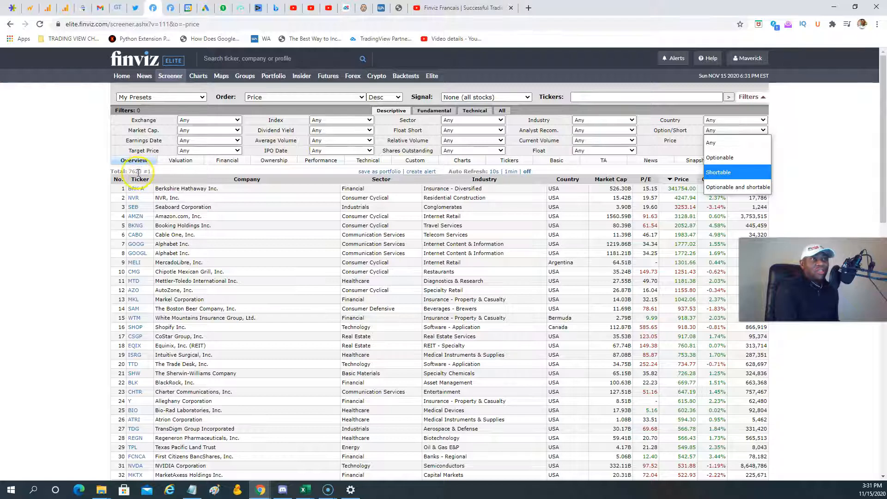
pyautogui.click(721, 158)
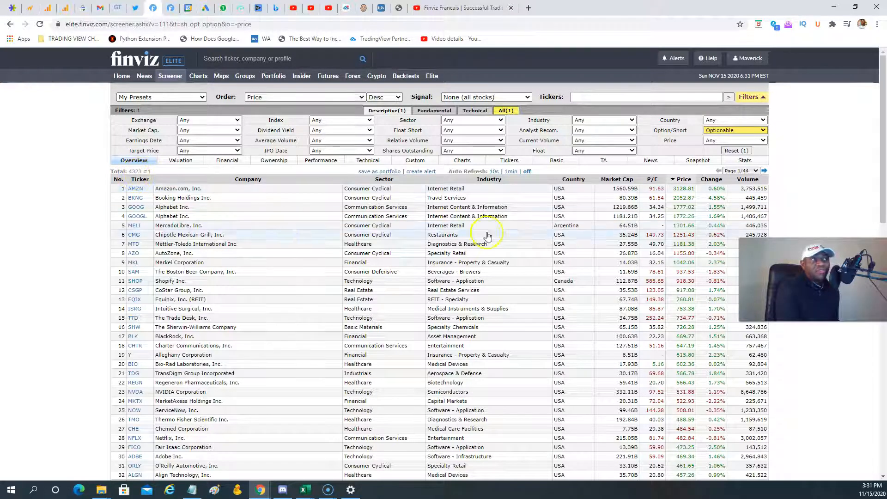
pyautogui.click(730, 131)
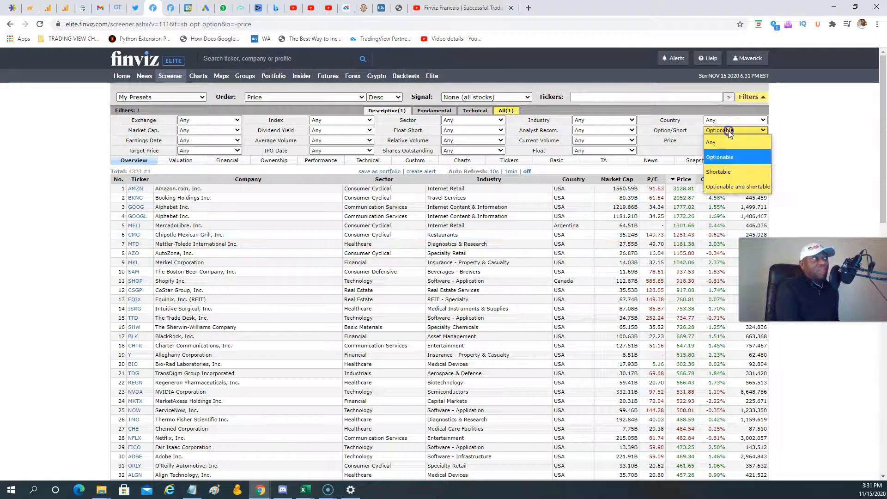
pyautogui.click(737, 179)
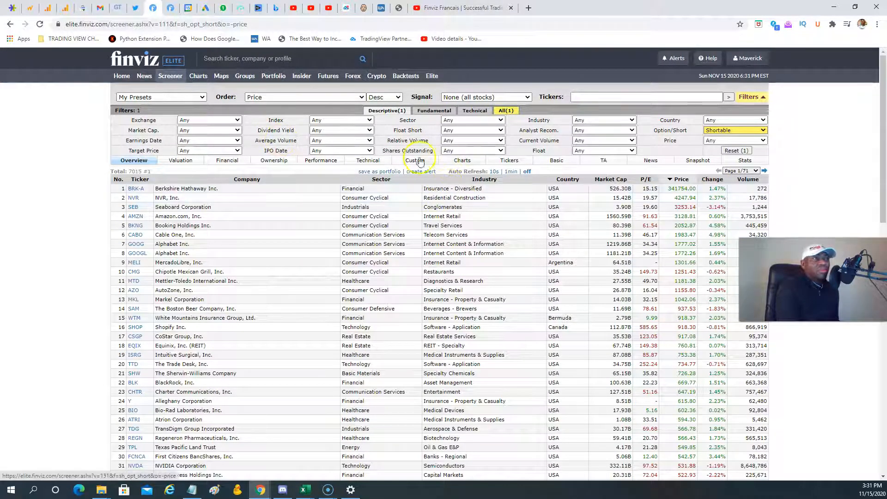
# Reset the Option/Short filter to Any
pyautogui.moveTo(275, 152)
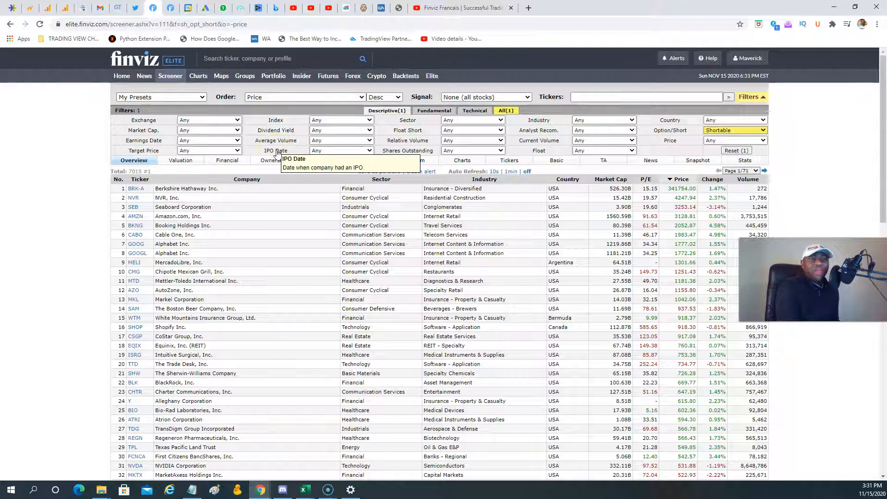
pyautogui.click(738, 131)
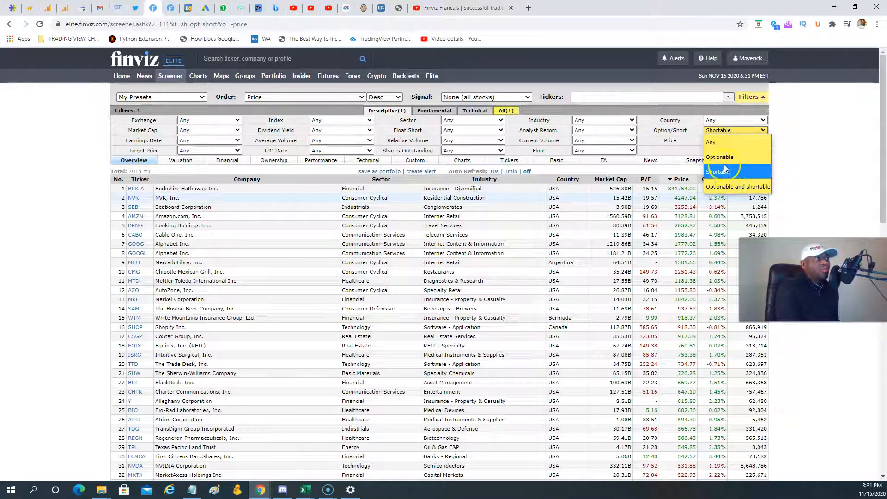
pyautogui.click(718, 143)
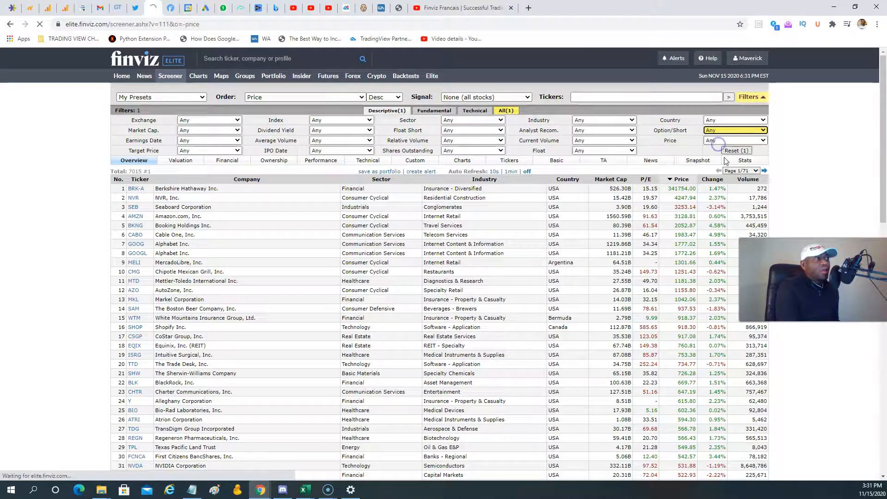
# Examine the available Price filter choices, from the under and over thresholds to the price ranges, leaving the filter at Any
pyautogui.click(717, 141)
pyautogui.click(715, 141)
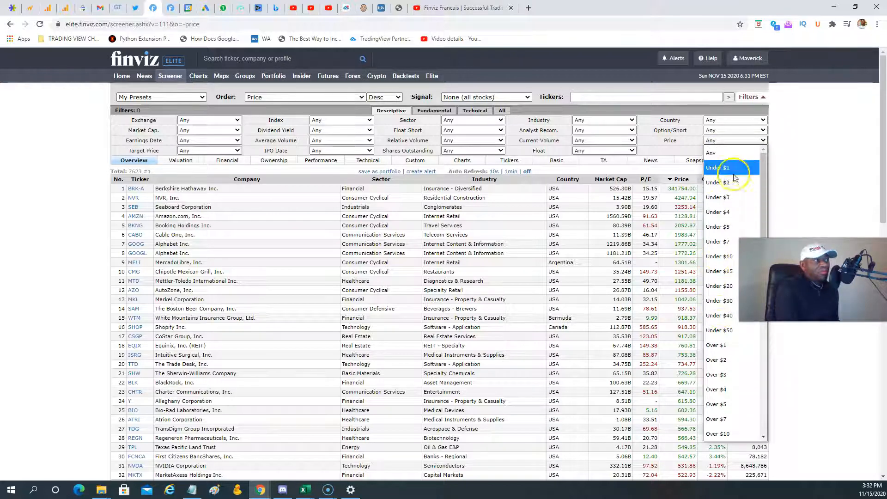
pyautogui.scroll(-6, 729, 357)
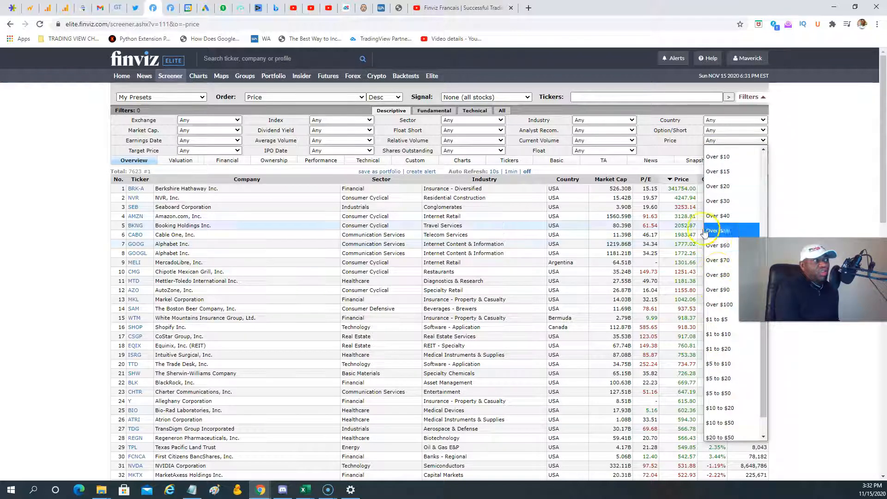
pyautogui.scroll(2, 721, 249)
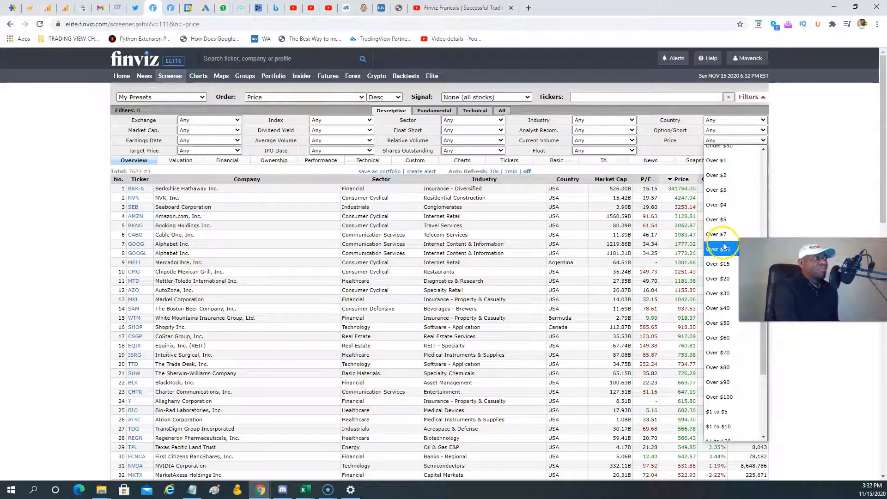
pyautogui.click(791, 220)
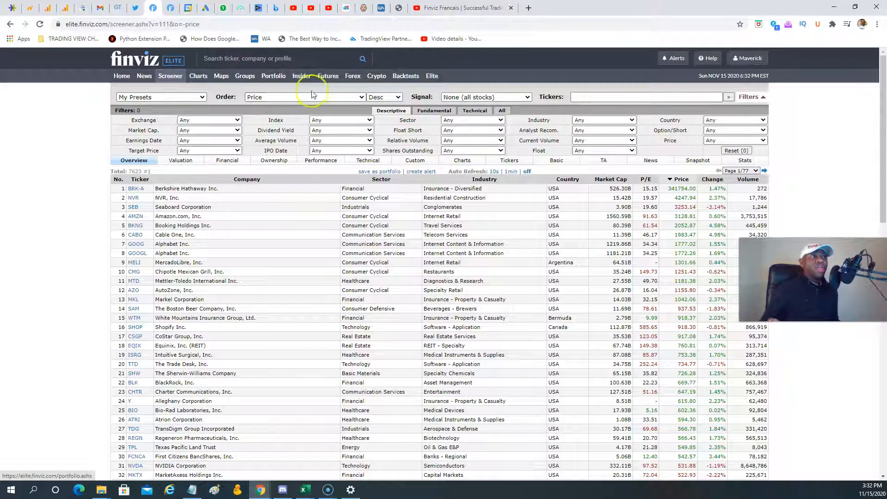
# Open the futures overview and show the daily charts for the Indices group
pyautogui.click(325, 79)
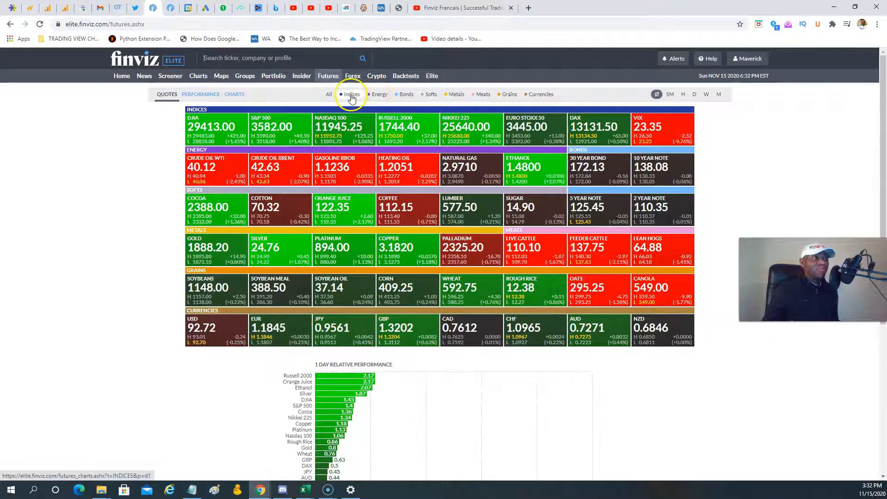
pyautogui.click(351, 95)
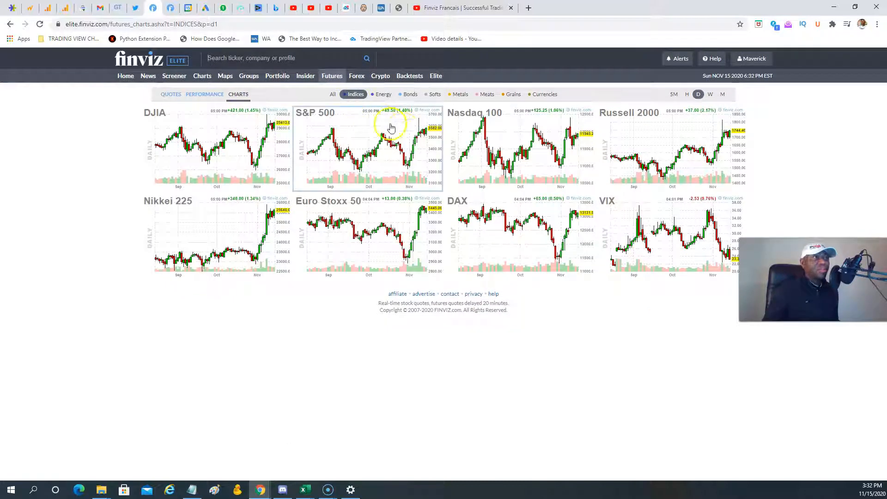